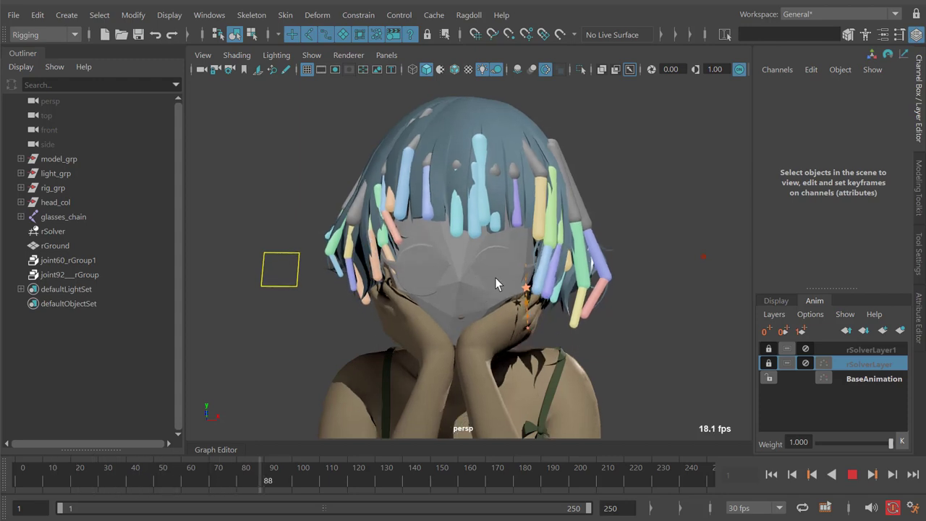
- Return the simulation to the first frame and add a Ragdoll air field to the scene
key("Escape")
key("alt+shift+v")
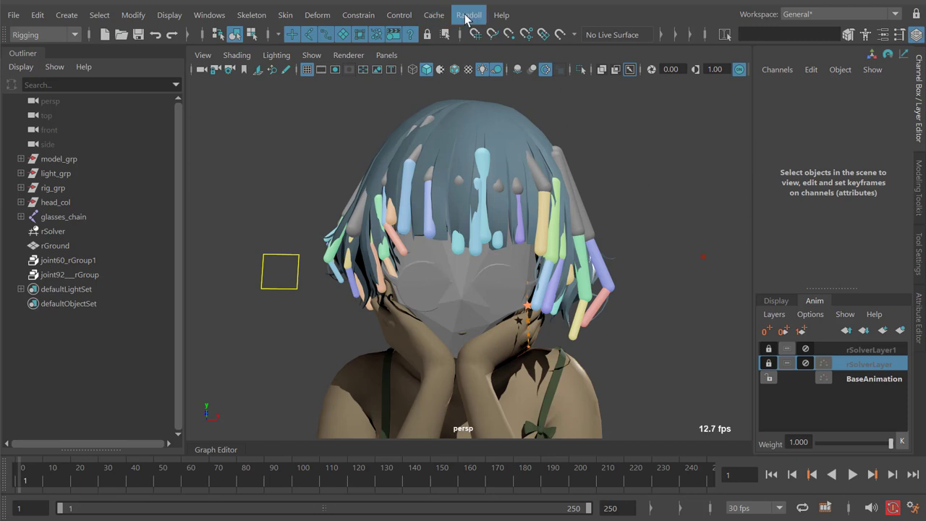
left_click(467, 15)
mouse_move(489, 281)
mouse_move(579, 297)
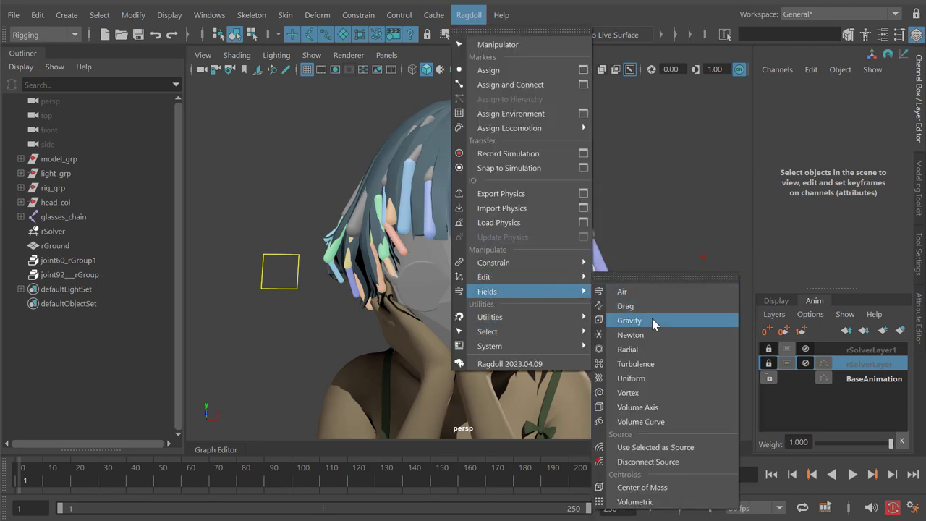
left_click(624, 291)
- Examine the force lines on the hair and try an air field magnitude of 10 by playing the simulation
scroll(483, 275, "down", 3)
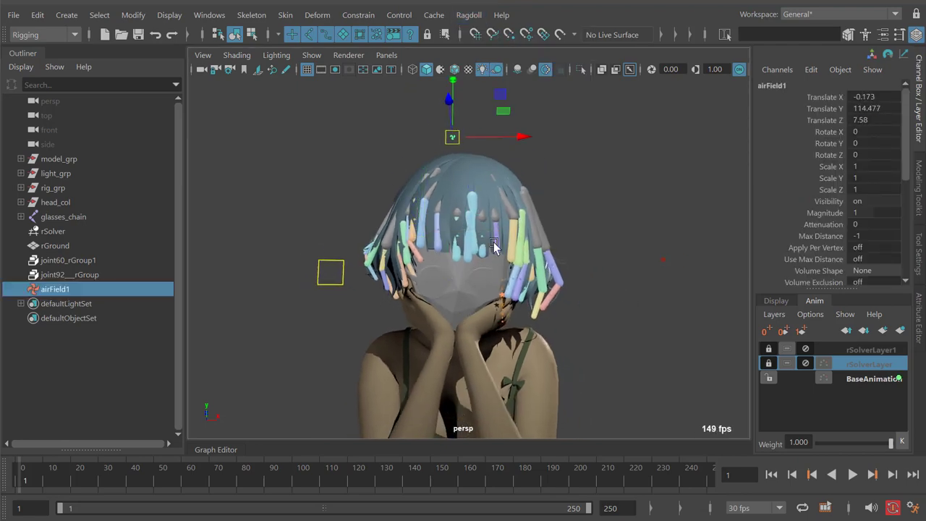
scroll(485, 253, "up", 6)
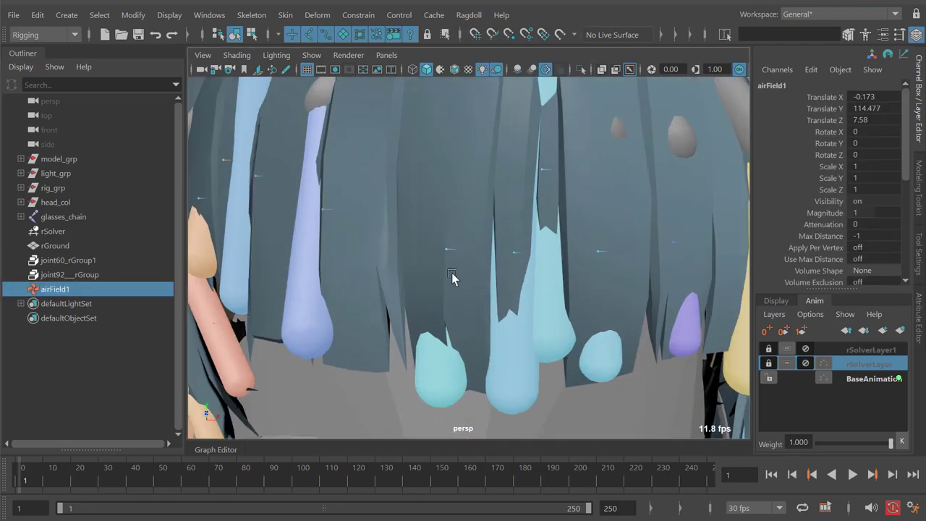
right_click_drag(454, 272, 395, 257, "alt")
left_click_drag(394, 257, 298, 271, "alt")
scroll(435, 277, "down", 8)
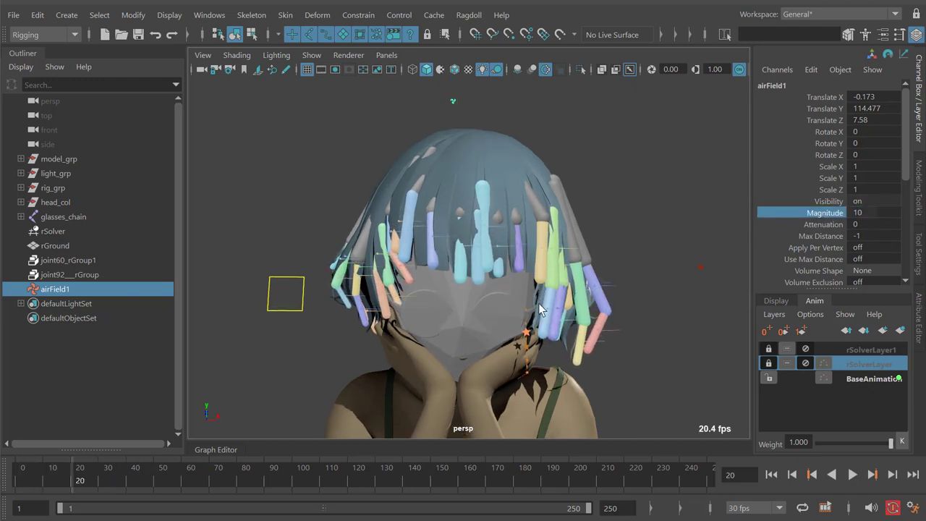
key("alt+shift+v")
key("alt+v")
key("alt+v")
key("alt+shift+v")
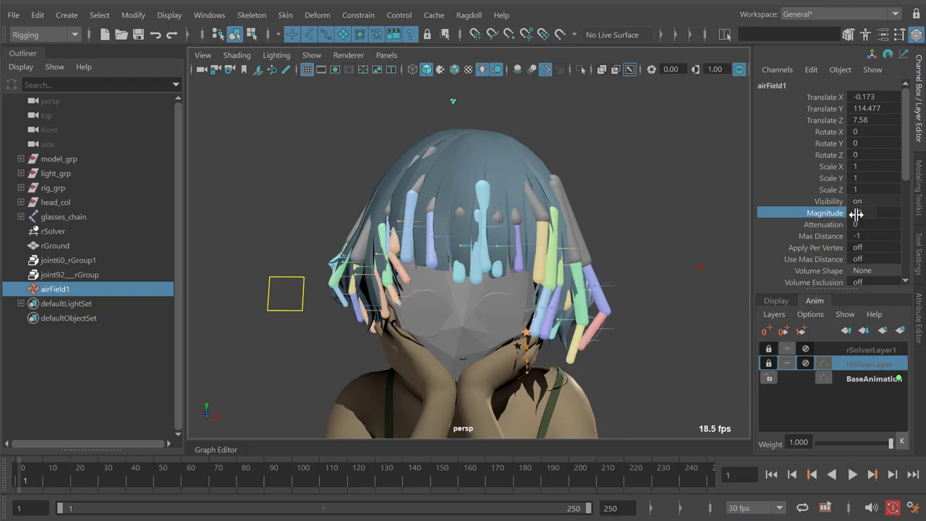
- Set the air field's magnitude to 100 and play the simulation from the first frame
key("Return")
key("alt+v")
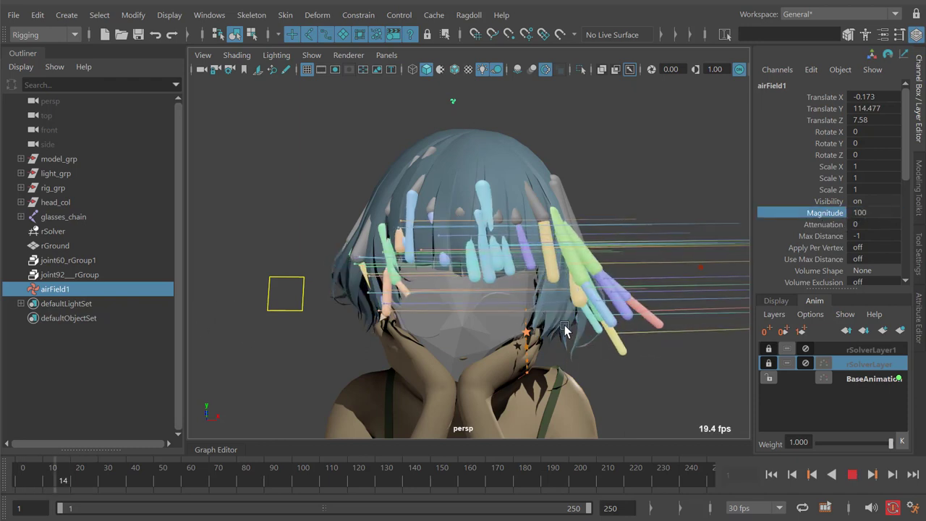
key("alt+v")
key("alt+shift+v")
key("alt+v")
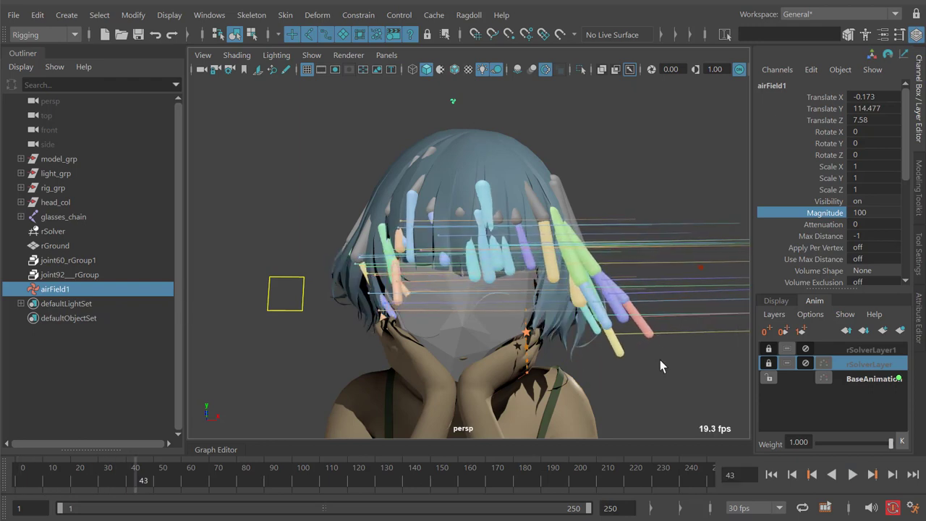
key("alt+v")
key("alt+shift+v")
- Add a Ragdoll turbulence field and place it beside the top of the head, at about X 14.3, Y 114.6, Z 6.9
left_click(647, 160)
left_click(469, 14)
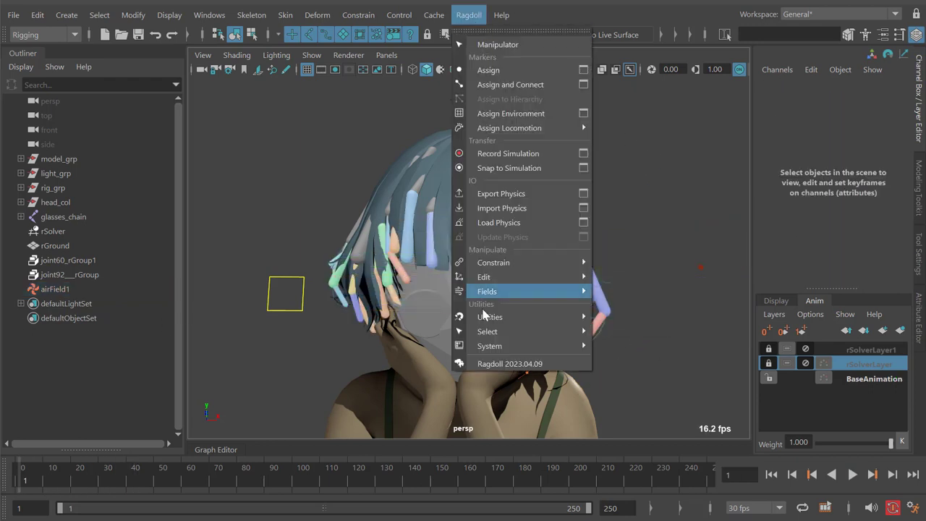
mouse_move(549, 293)
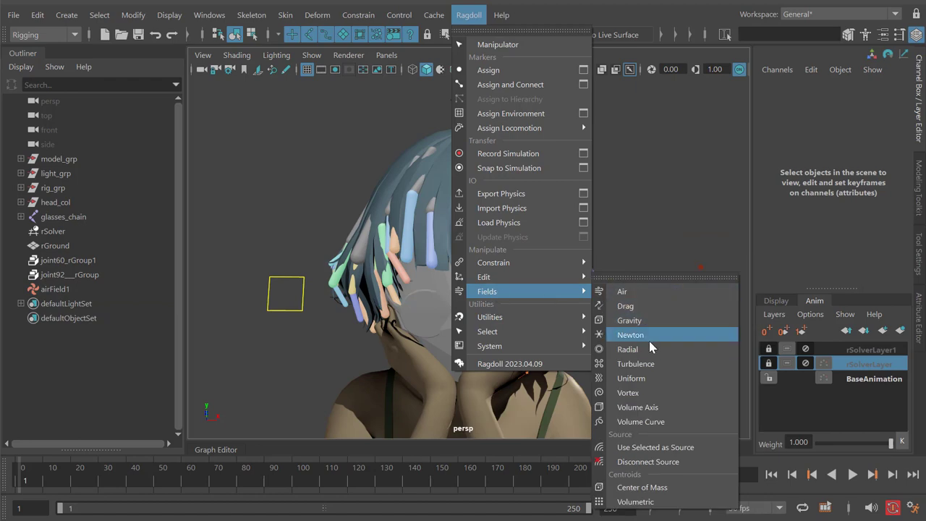
left_click(640, 364)
middle_click_drag(589, 275, 558, 219)
key("v")
middle_click_drag(475, 172, 452, 163)
middle_click_drag(563, 249, 464, 245)
scroll(513, 257, "down", 5)
mouse_move(579, 259)
middle_mouse_down("alt")
mouse_move(479, 252)
mouse_move(585, 297)
mouse_move(600, 229)
mouse_move(595, 210)
mouse_move(608, 247)
mouse_move(600, 203)
mouse_move(598, 242)
mouse_move(573, 249)
middle_mouse_up("alt")
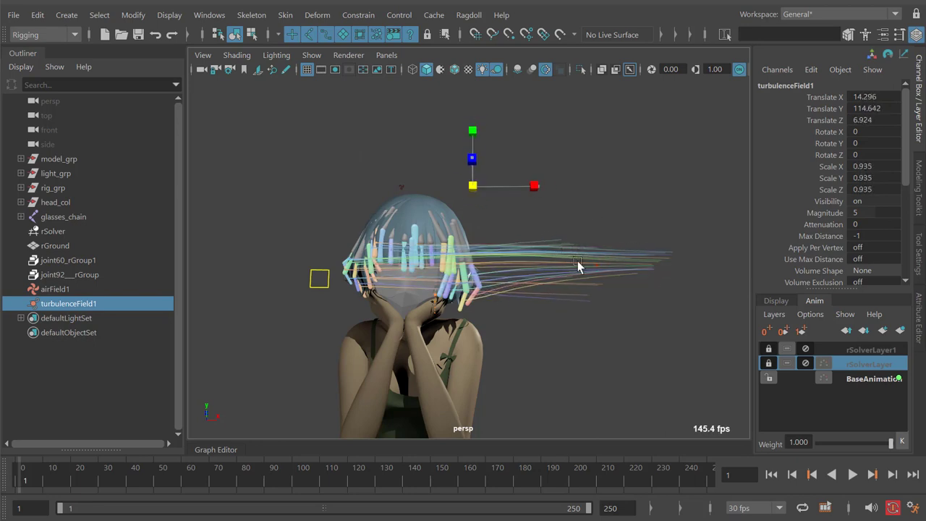
- Set the turbulence field's frequency to 1.32 and play the simulation to check the hair motion
left_click_drag(905, 171, 901, 237)
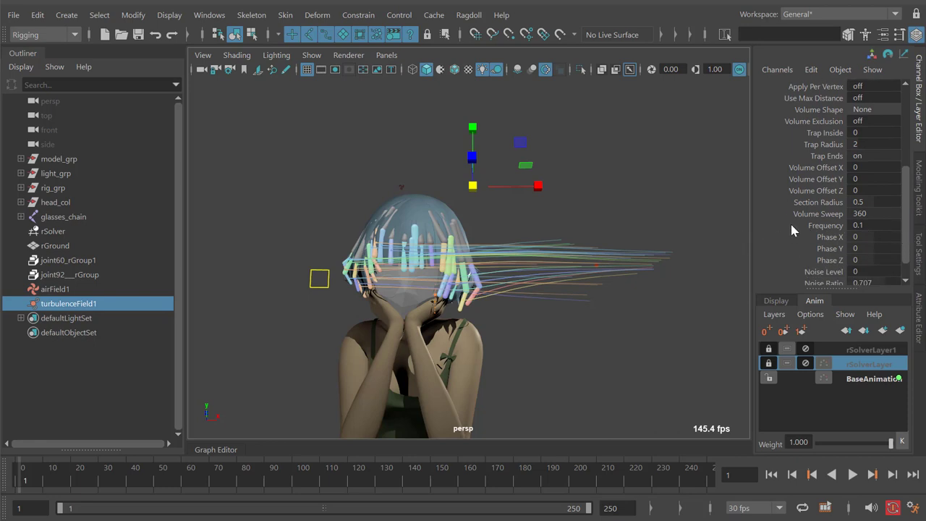
middle_click_drag(552, 249, 524, 260)
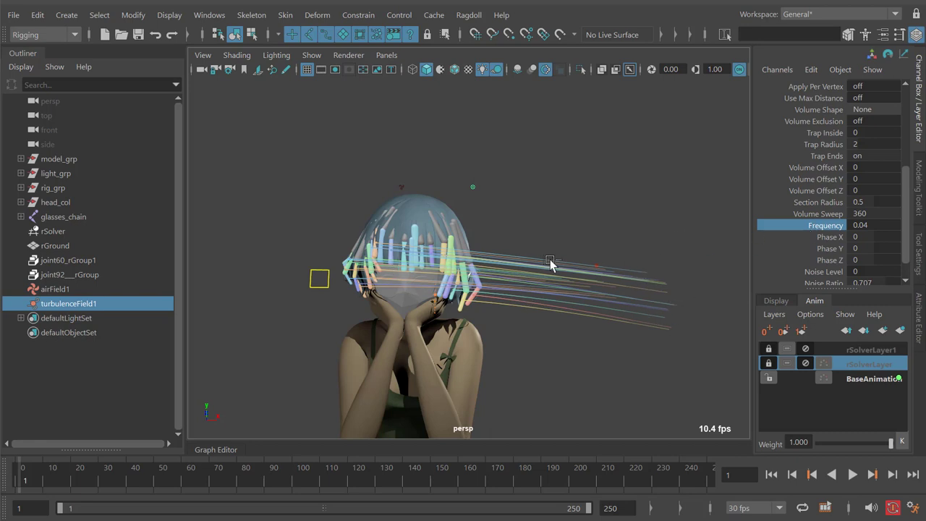
middle_click_drag(550, 262, 615, 265)
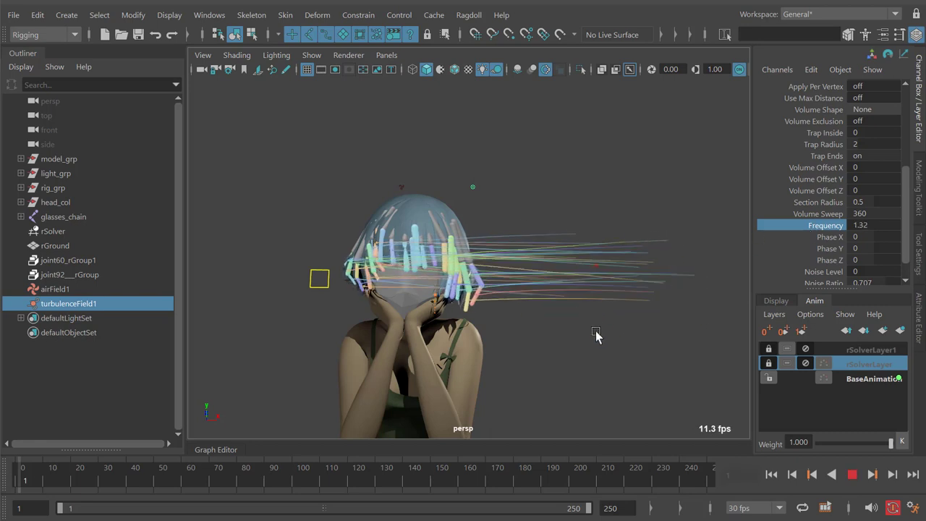
middle_click_drag(485, 279, 514, 281, "alt")
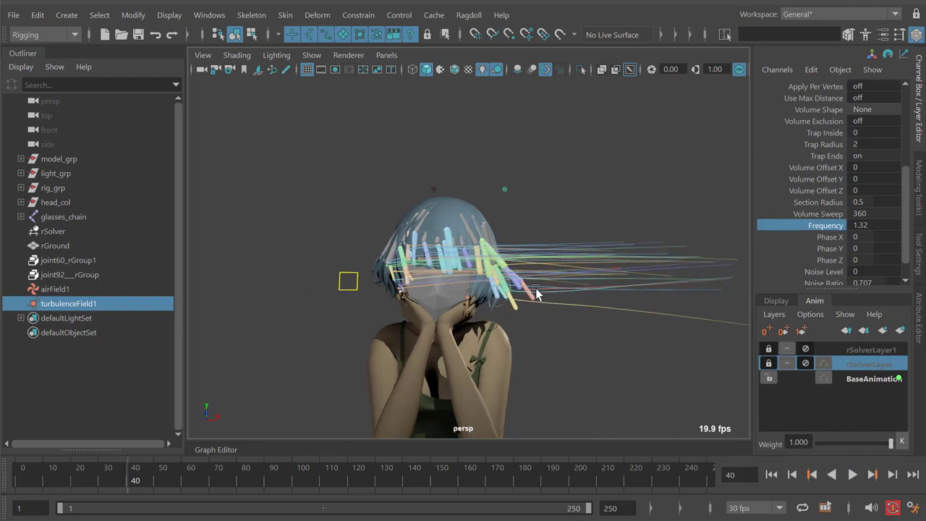
right_click_drag(515, 281, 591, 300, "alt")
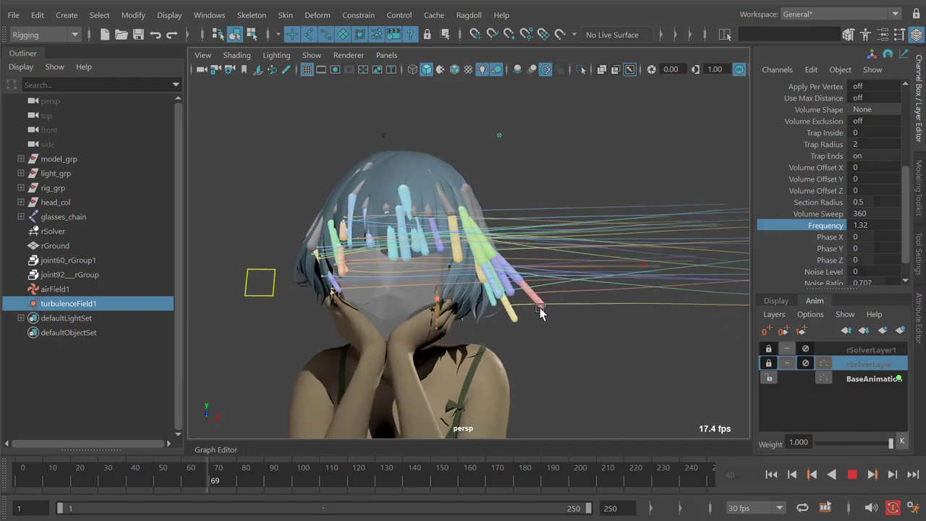
key("alt+shift+v")
- Try a magnitude of 50 on the turbulence field
scroll(527, 293, "down", 2)
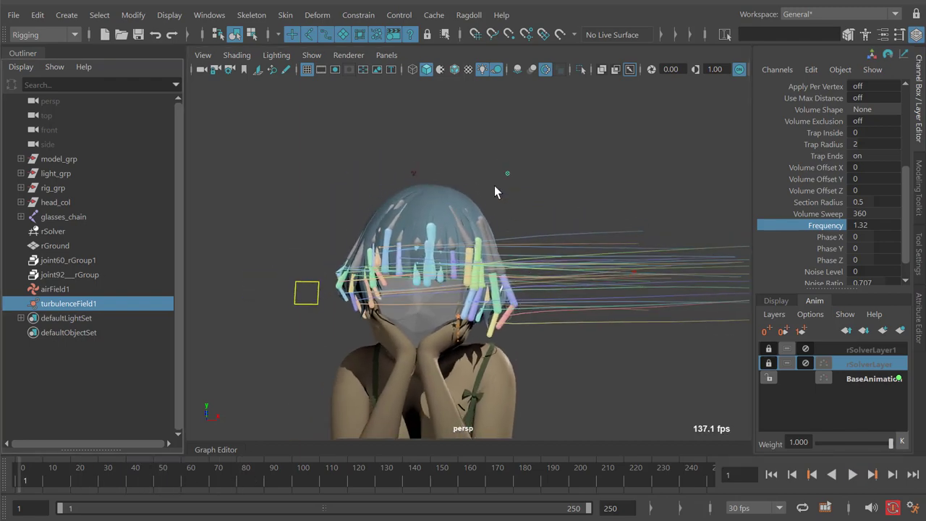
middle_click_drag(489, 260, 499, 268, "alt")
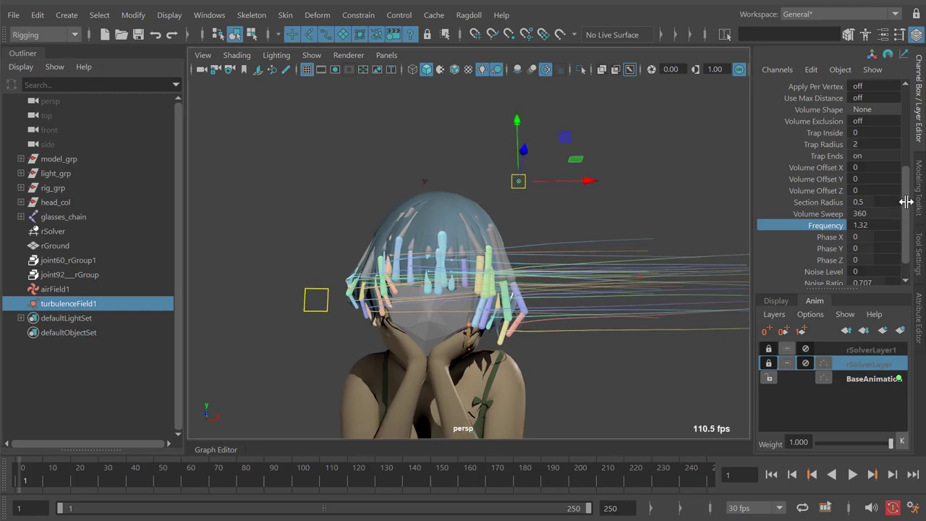
scroll(906, 193, "up", 3)
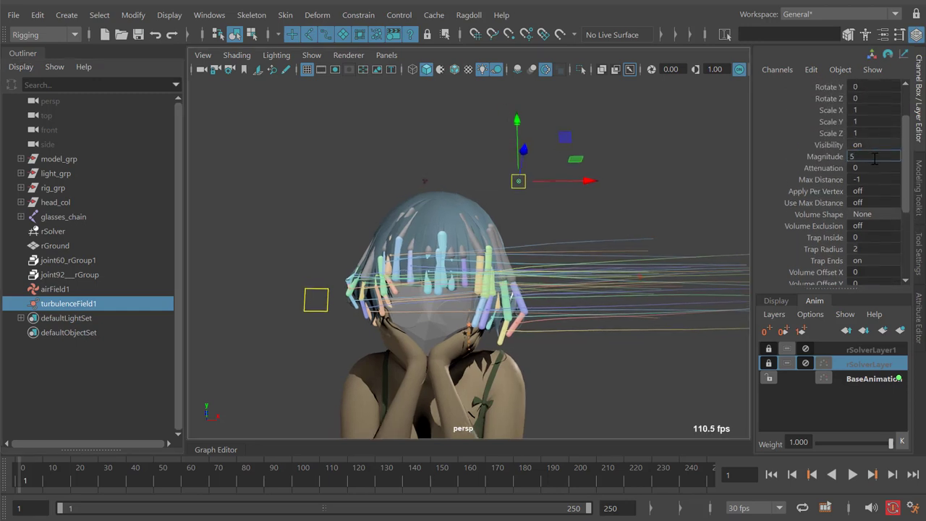
key("Return")
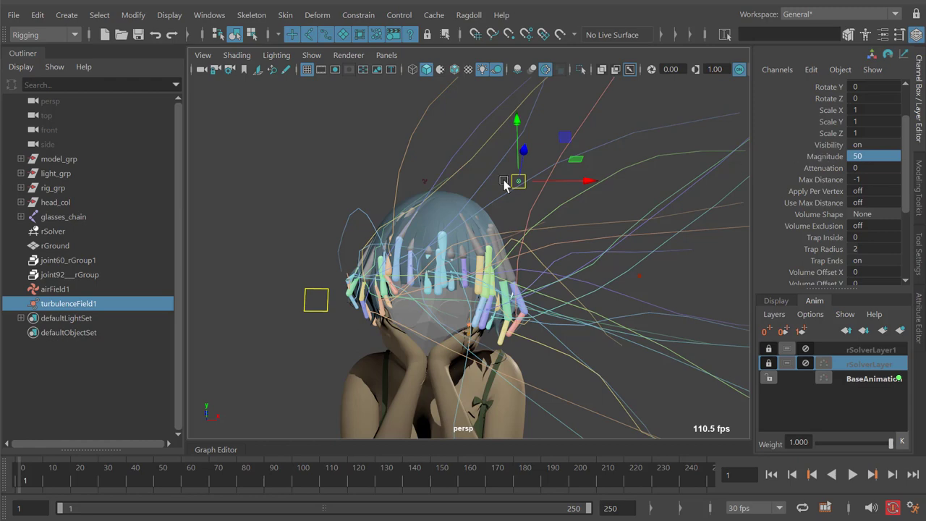
- Try varying the air field's magnitude interactively, including negative values such as -39.55
left_click_drag(423, 190, 425, 190)
middle_click_drag(677, 193, 184, 249)
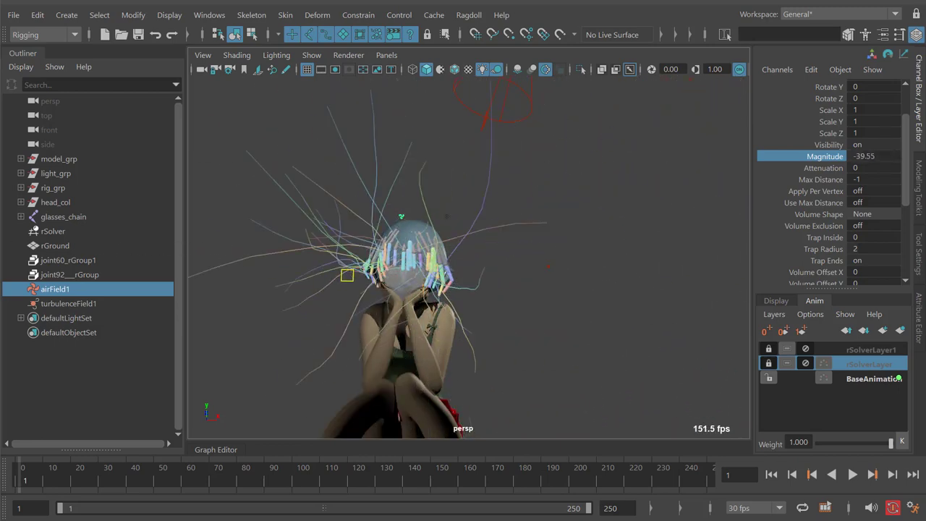
middle_click_drag(389, 241, 196, 242)
middle_click_drag(566, 261, 21, 250)
middle_click_drag(613, 278, 440, 245)
right_click_drag(440, 245, 475, 251, "alt")
middle_click_drag(475, 251, 451, 265, "alt")
- Try magnitudes of 10 and 20 on the turbulence field and play the simulation with the latter
left_click_drag(457, 181, 478, 201)
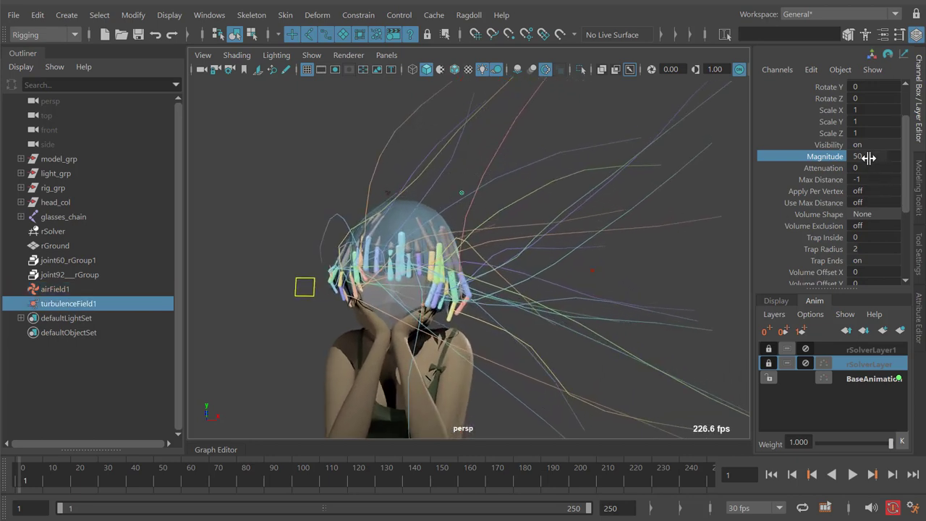
type("10")
key("Return")
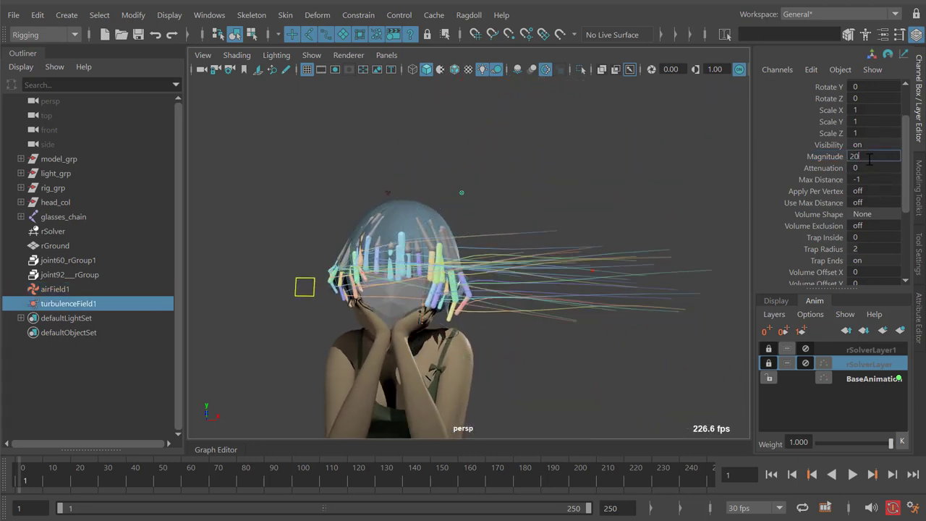
type("20")
key("Return")
key("alt+v")
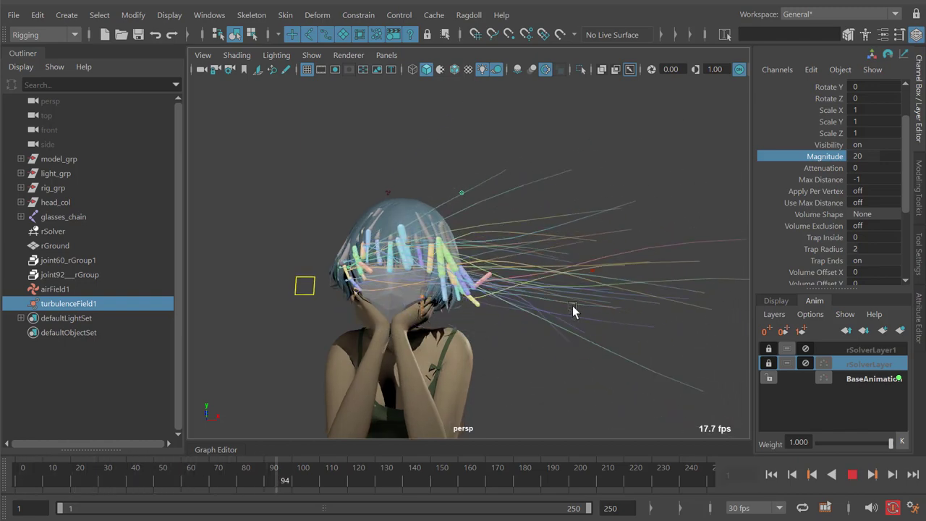
scroll(546, 293, "up", 3)
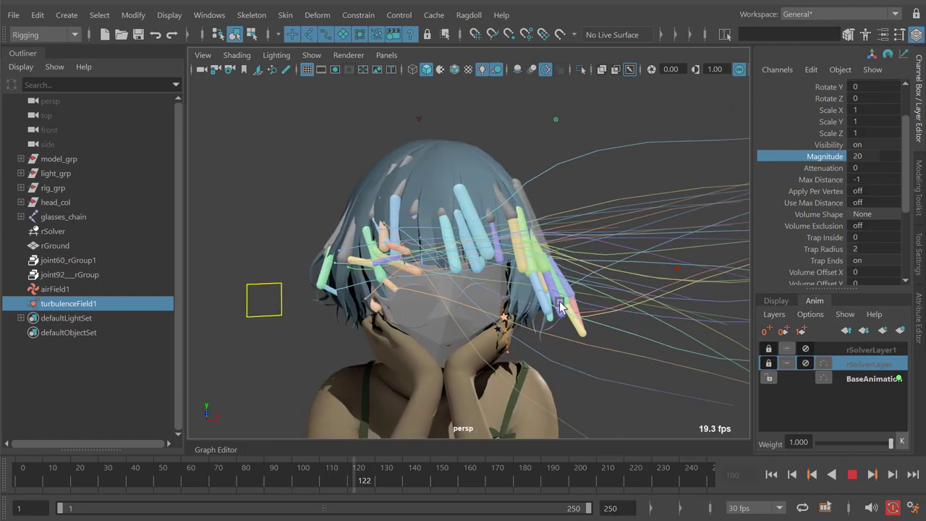
key("Escape")
key("alt+shift+v")
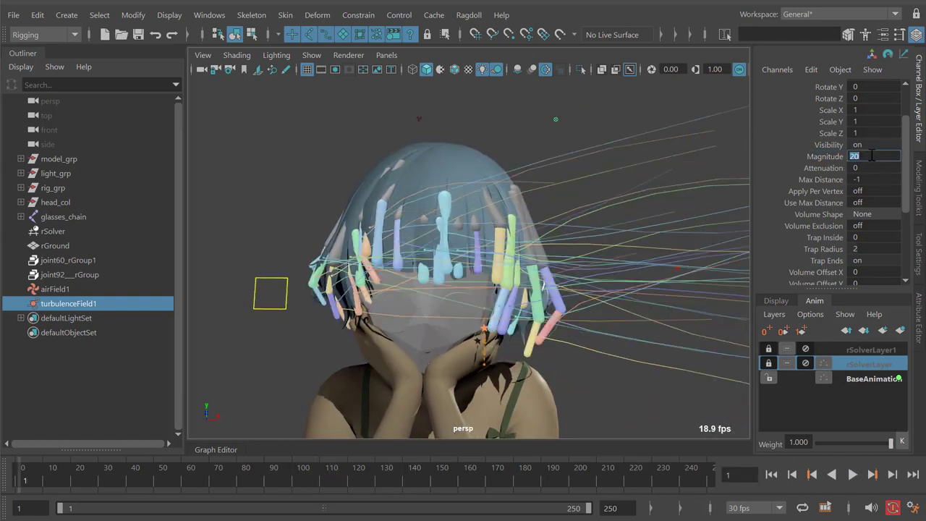
- Set the turbulence field's magnitude to 10 and the air field's to 50, previewing the hair simulation
left_click(419, 118)
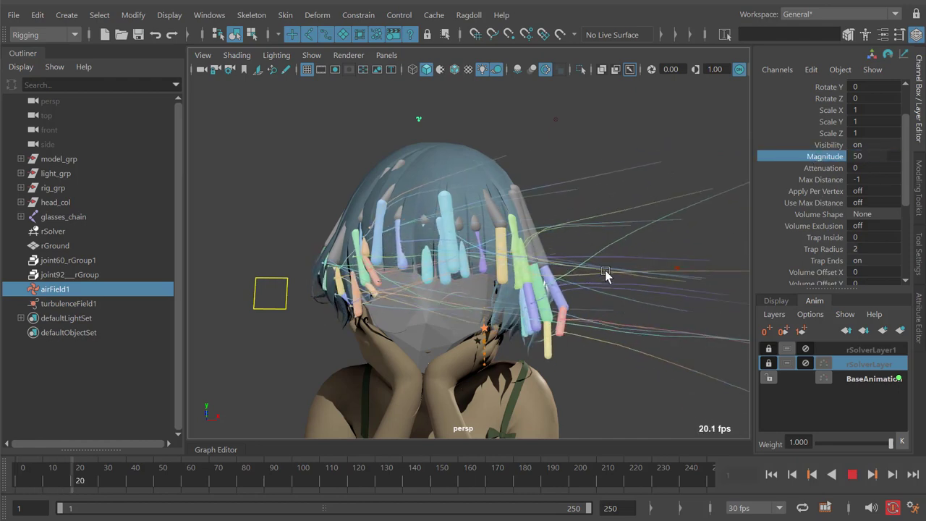
key("alt+v")
scroll(577, 245, "down", 3)
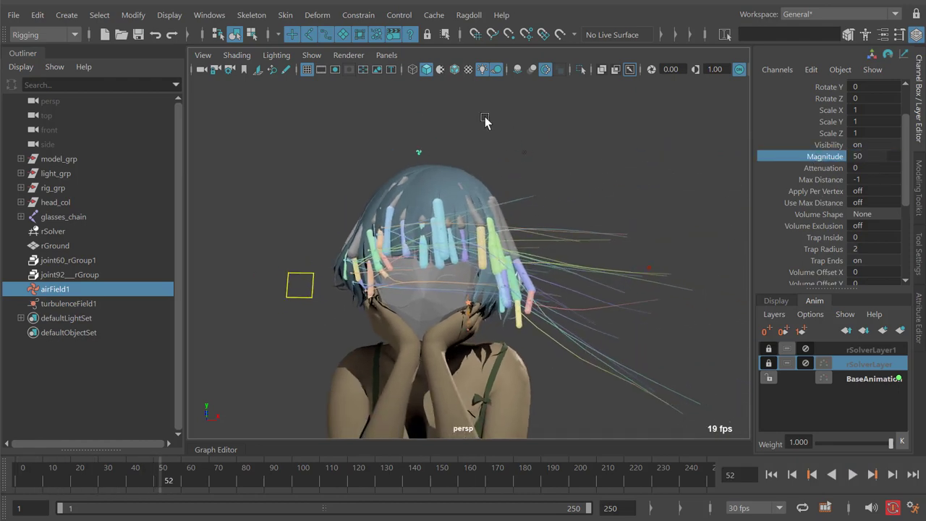
left_click(524, 152)
left_click(419, 152)
key("w")
scroll(569, 241, "down", 2)
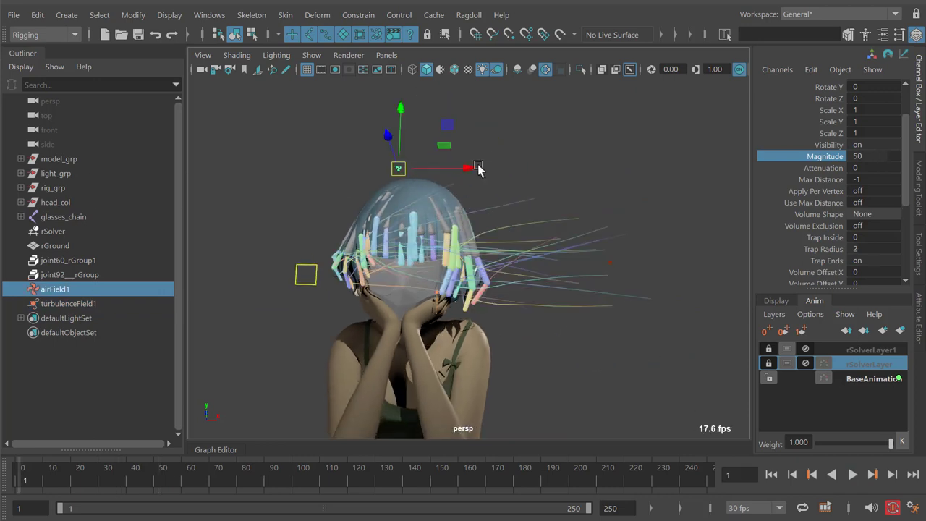
- Keyframe the turbulence field moving across the head along X, from the far side at frame 1 to X 18.664 at frame 36
left_click(475, 168)
middle_click_drag(478, 171, 550, 246, "alt")
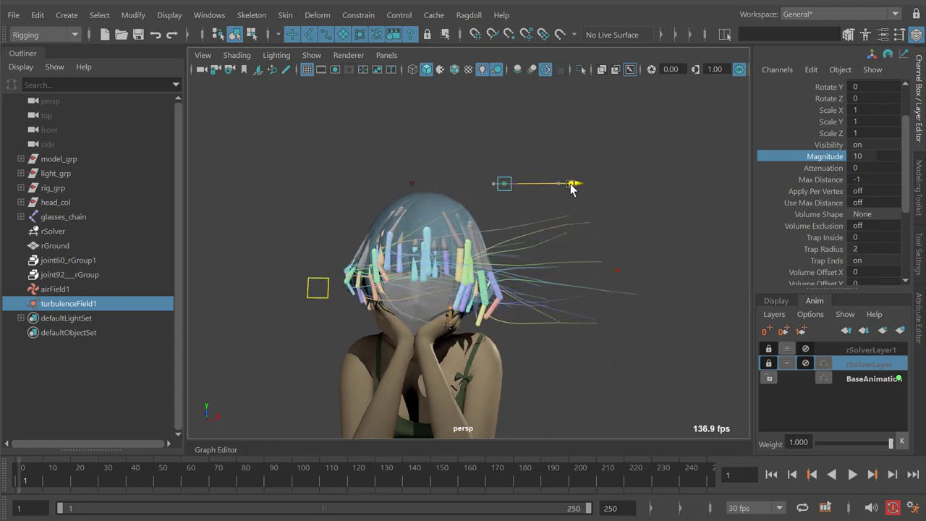
left_click_drag(634, 190, 376, 184)
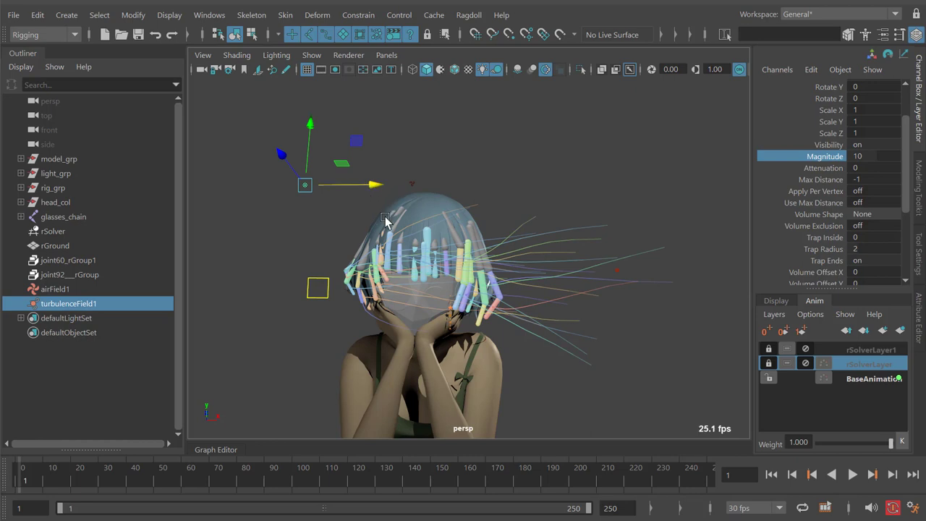
key("alt+v")
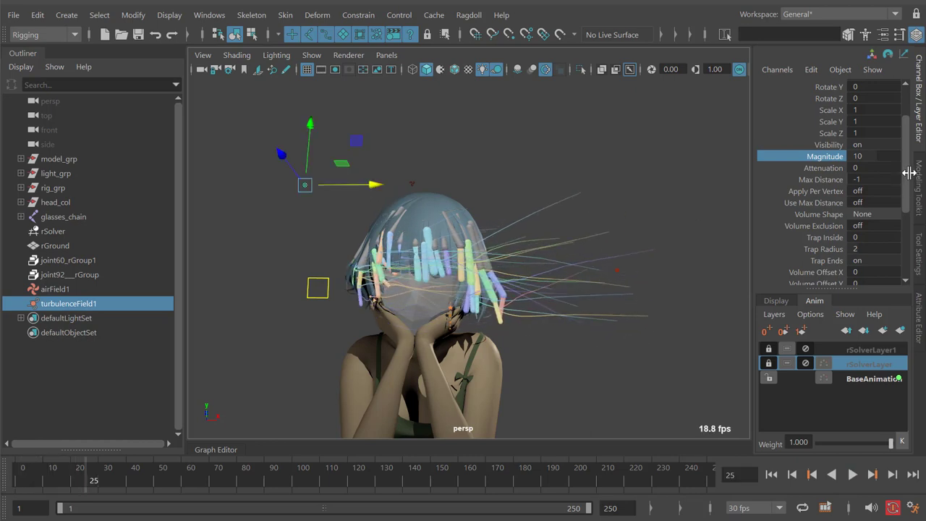
scroll(911, 153, "up", 3)
left_click_drag(367, 185, 590, 228)
- Give the turbulence field's Translate X curve spline tangents and a linear post-infinity in the Graph Editor
left_click(222, 451)
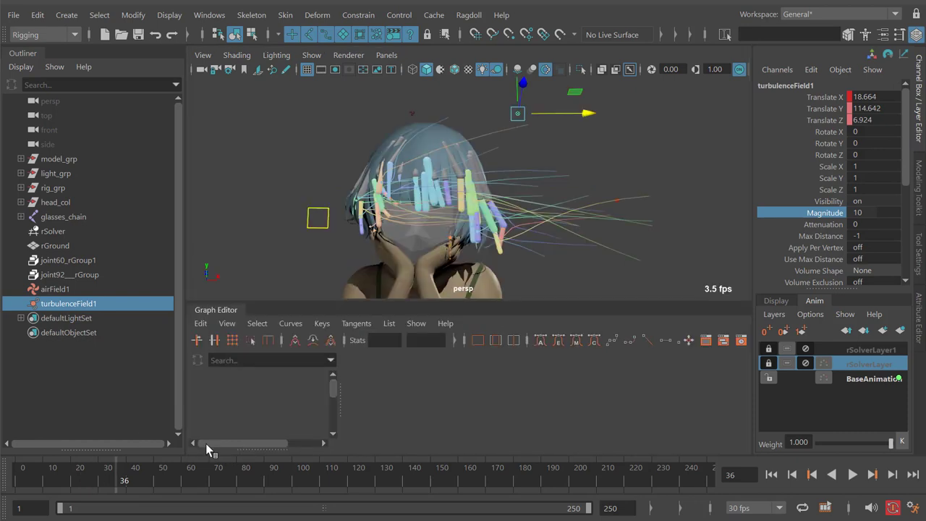
key("f")
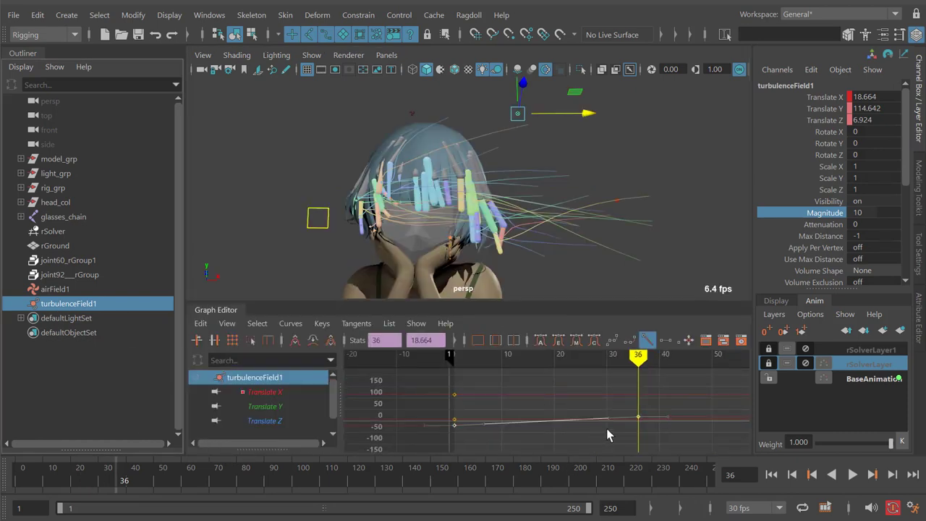
left_click(612, 341)
middle_click_drag(612, 396, 605, 401, "alt")
left_click(289, 324)
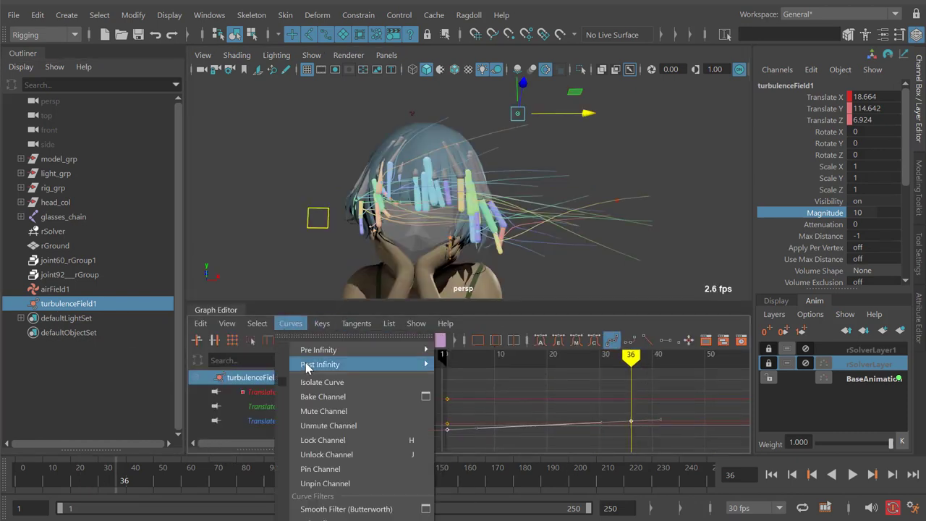
mouse_move(315, 364)
left_click(461, 407)
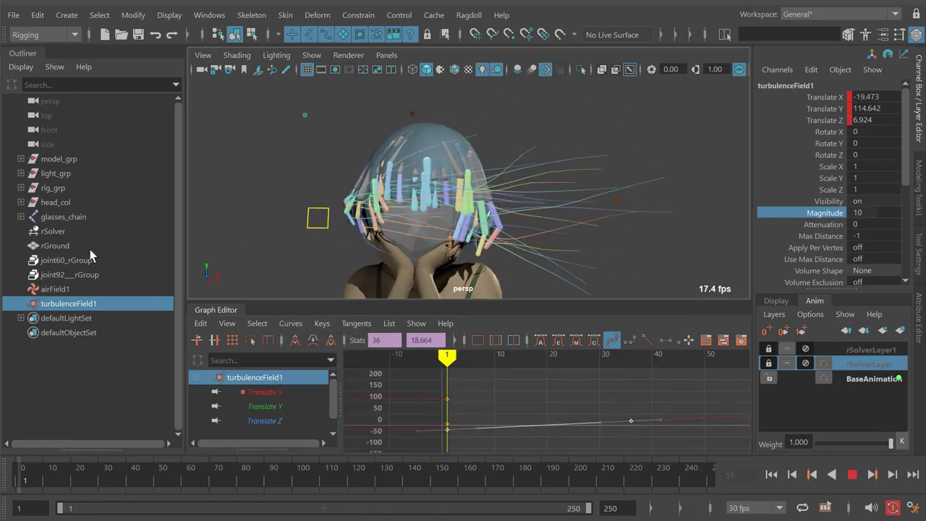
- Lower the turbulence field's Translate X key at frame 36 to -13.111, playing the simulation to check the field's speed
key("f")
key("alt+v")
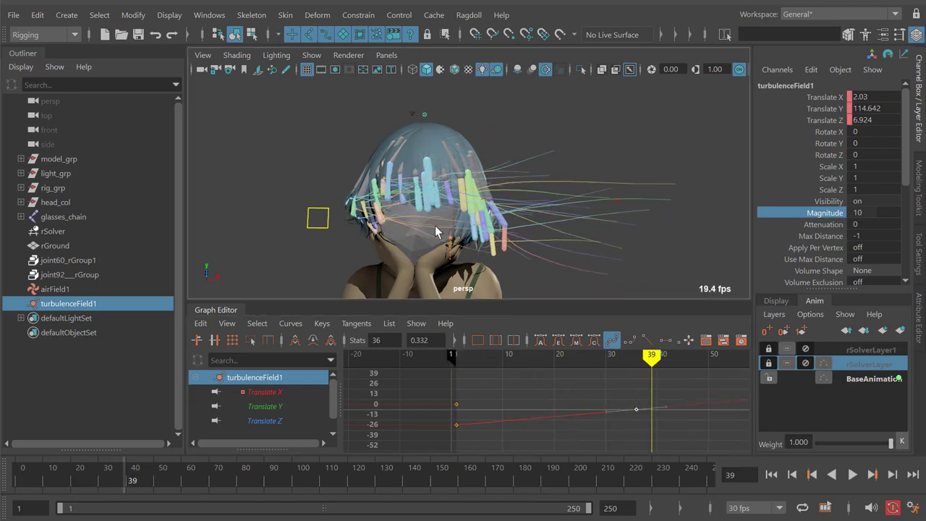
key("Escape")
key("alt+v")
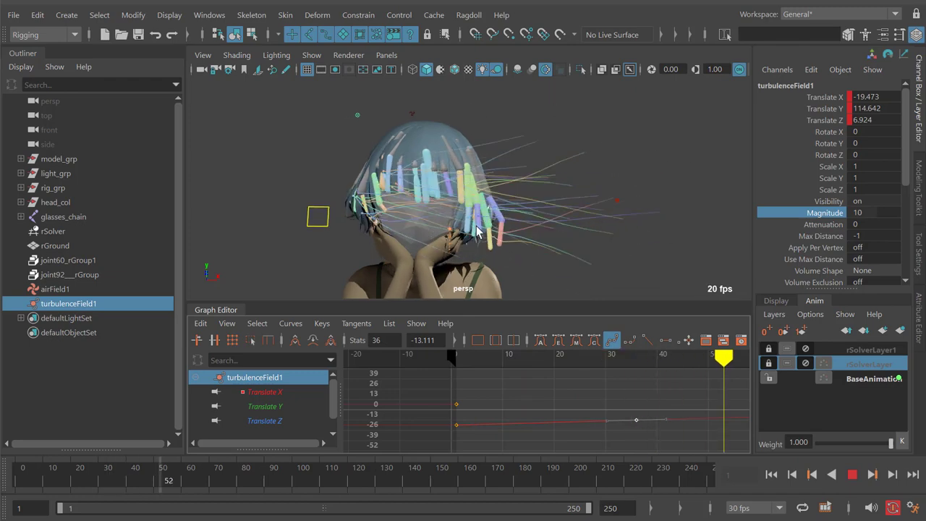
key("Escape")
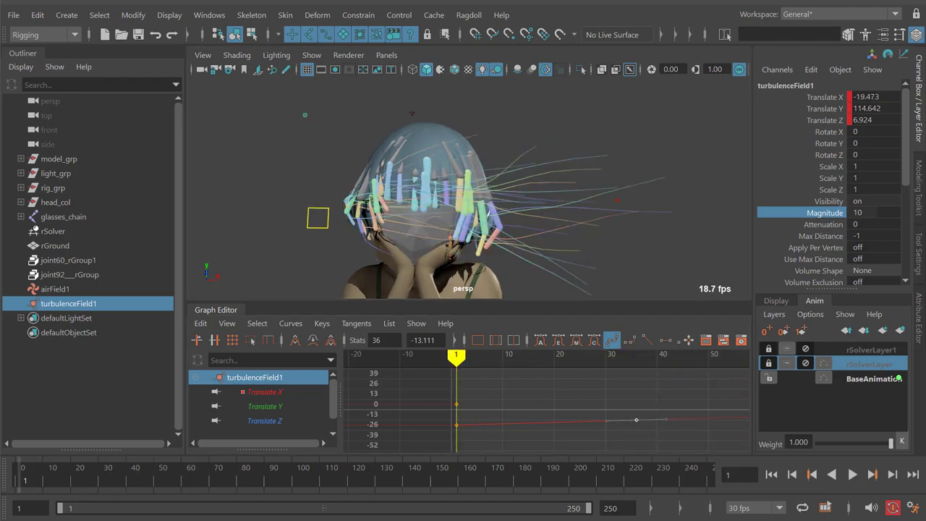
- Hide the character mesh and play the simulation to examine how the hair's physics shapes move in the wind
key("alt+v")
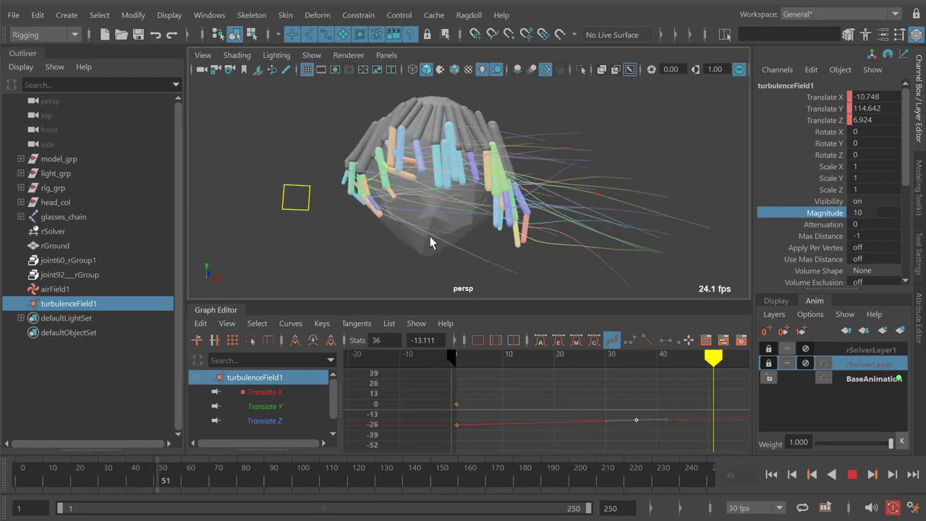
key("alt+shift+v")
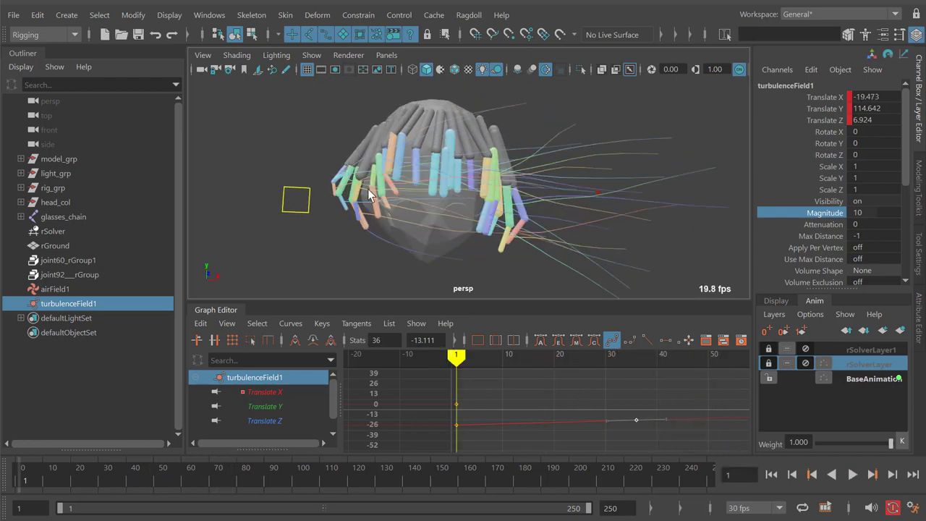
key("alt+v")
right_click_drag(382, 203, 426, 209, "alt")
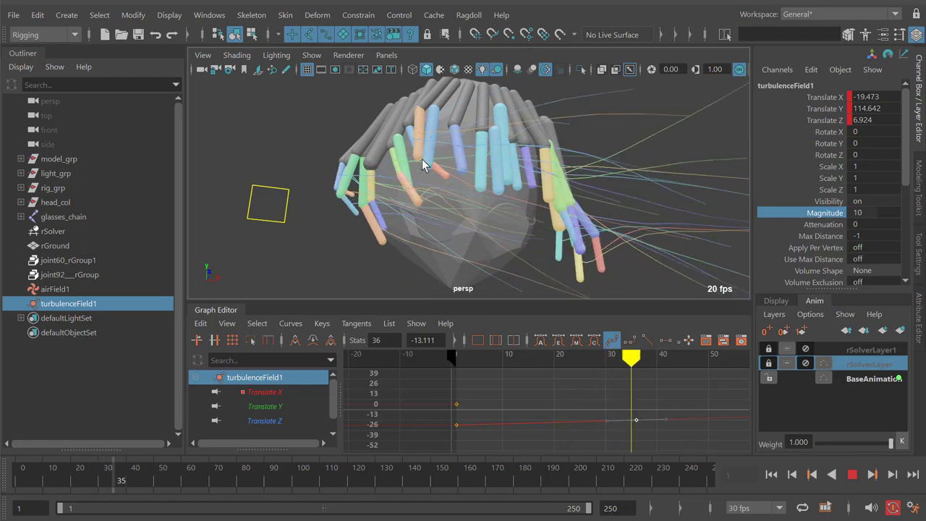
left_click_drag(421, 158, 406, 165, "alt")
key("alt+v")
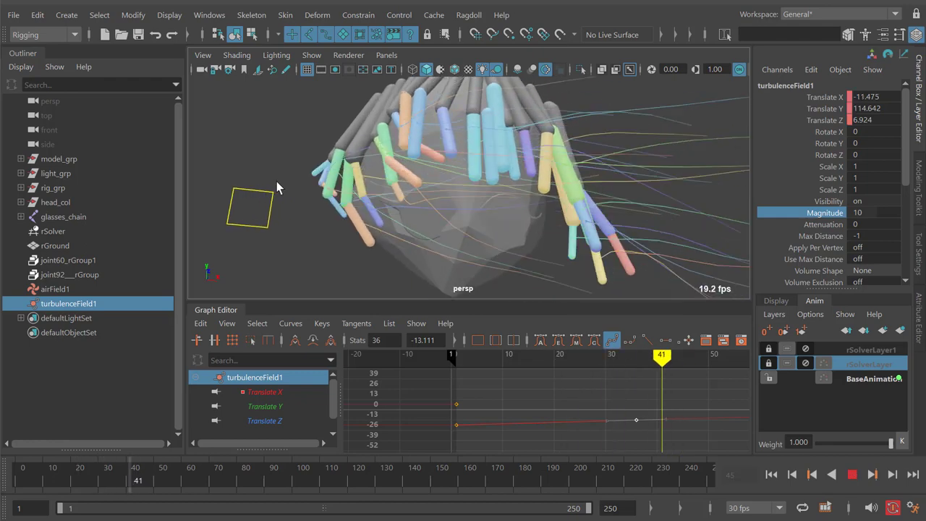
key("alt+shift+v")
left_click_drag(376, 171, 400, 171, "alt")
right_click_drag(400, 171, 431, 191, "alt")
left_click_drag(431, 191, 440, 140, "alt")
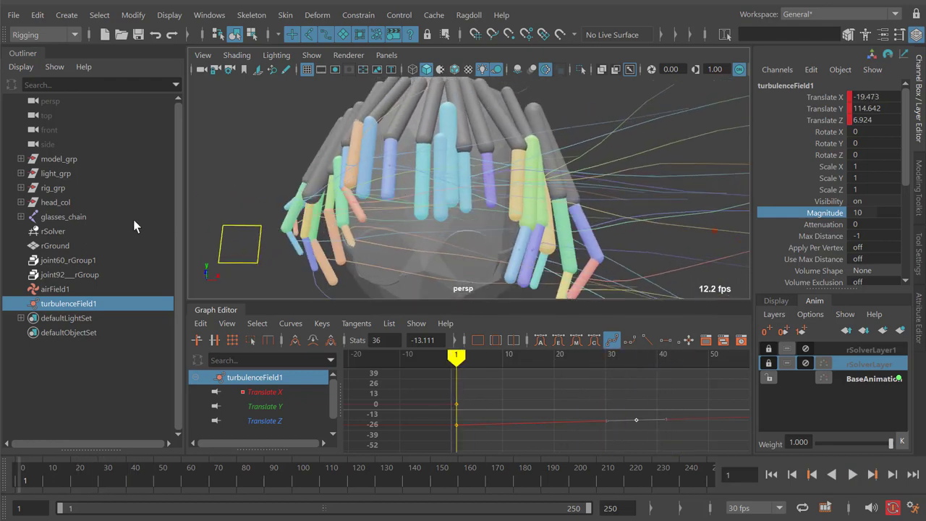
- Examine the fringe strands up close during playback for shapes that pass through each other
left_click_drag(360, 201, 403, 202, "alt")
right_click_drag(403, 202, 453, 188, "alt")
key("alt+v")
middle_click_drag(416, 159, 397, 196, "alt")
right_click_drag(397, 196, 415, 181, "alt")
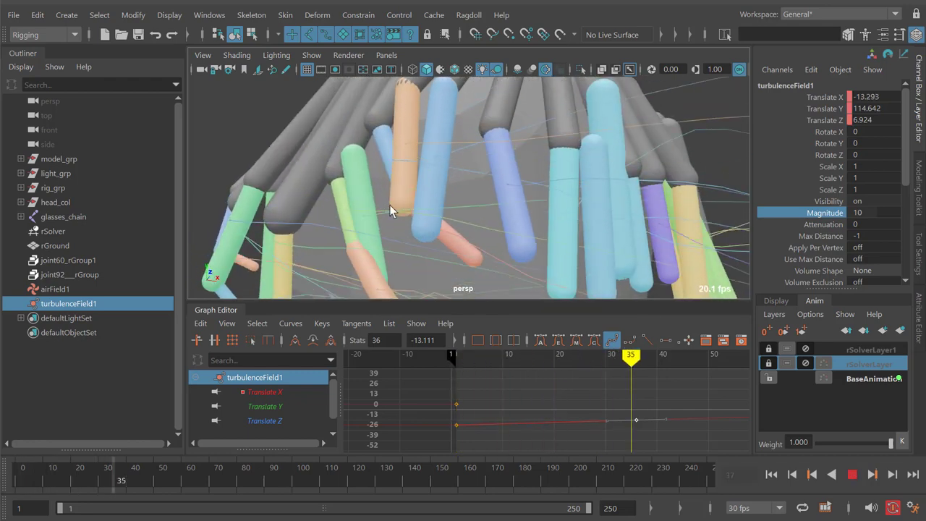
key("alt+v")
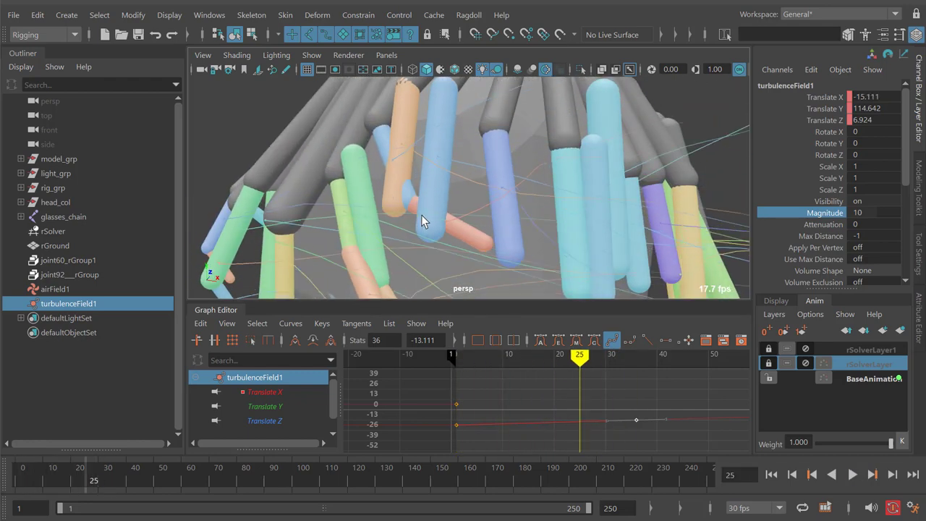
left_click_drag(422, 216, 102, 203)
right_click_drag(535, 243, 473, 239, "alt")
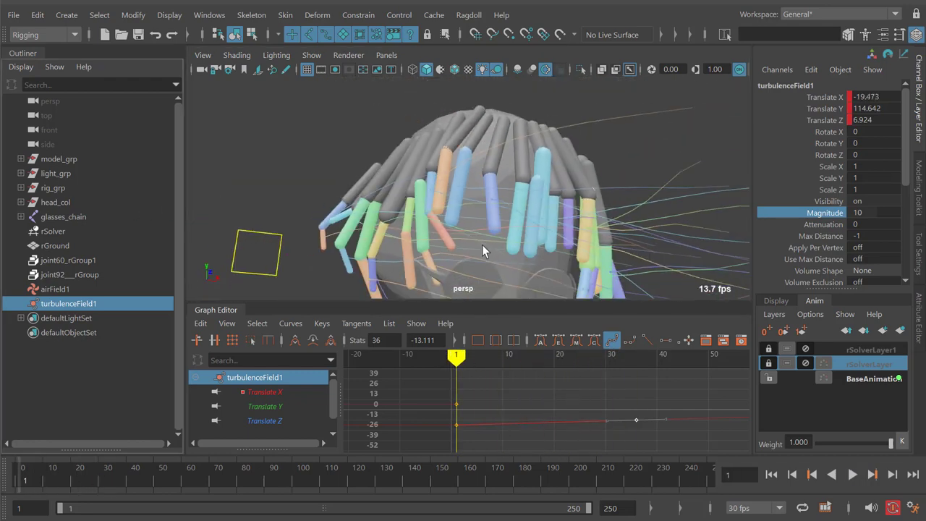
middle_click_drag(473, 240, 427, 189, "alt")
- Turn on Self Collide for joint60_rGroup1 and play the simulation to check how the strands collide
left_click(61, 261)
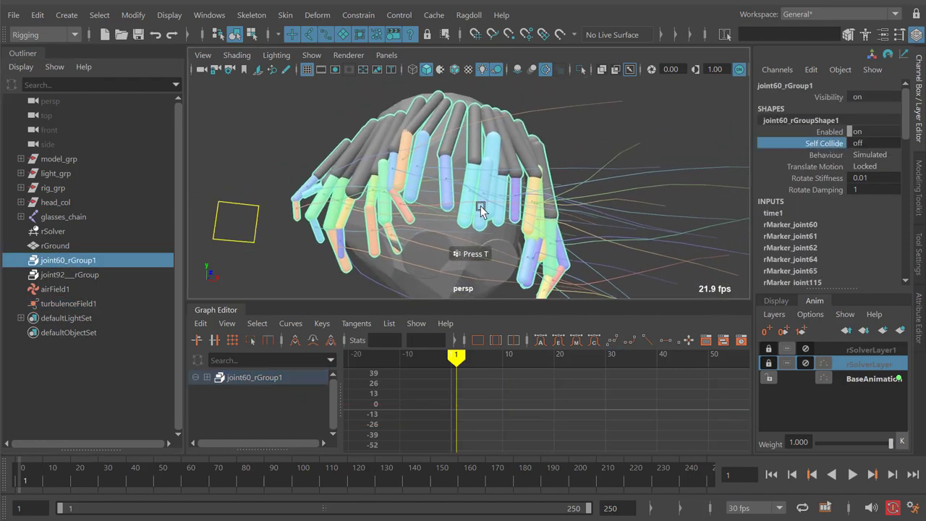
left_click_drag(454, 204, 451, 205, "alt")
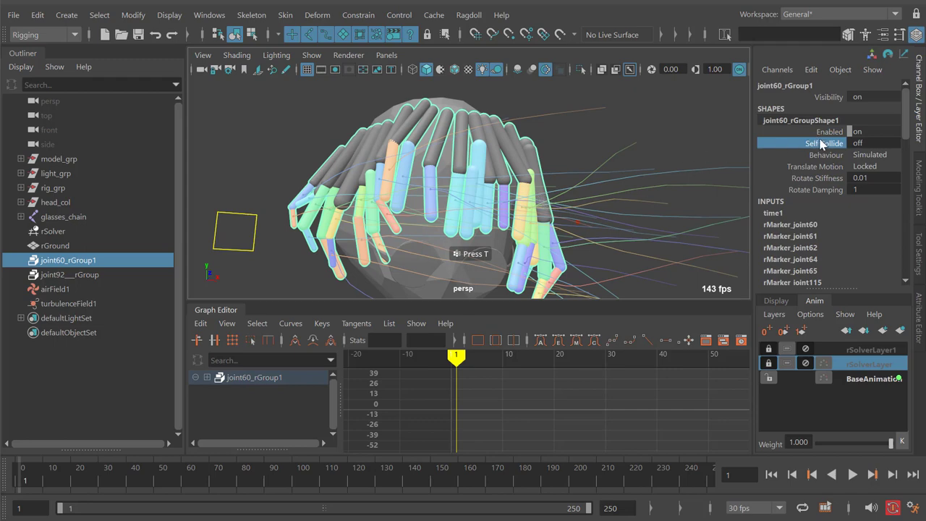
scroll(420, 201, "up", 5)
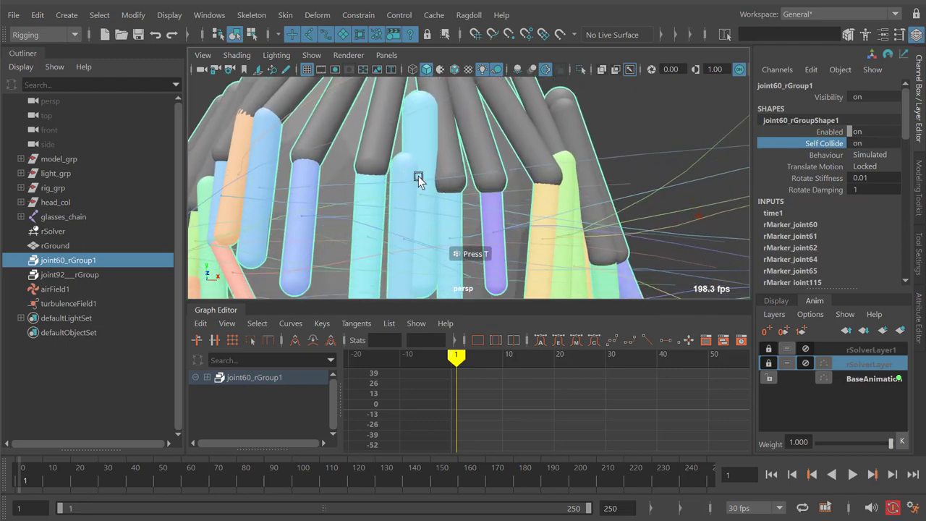
scroll(413, 177, "down", 5)
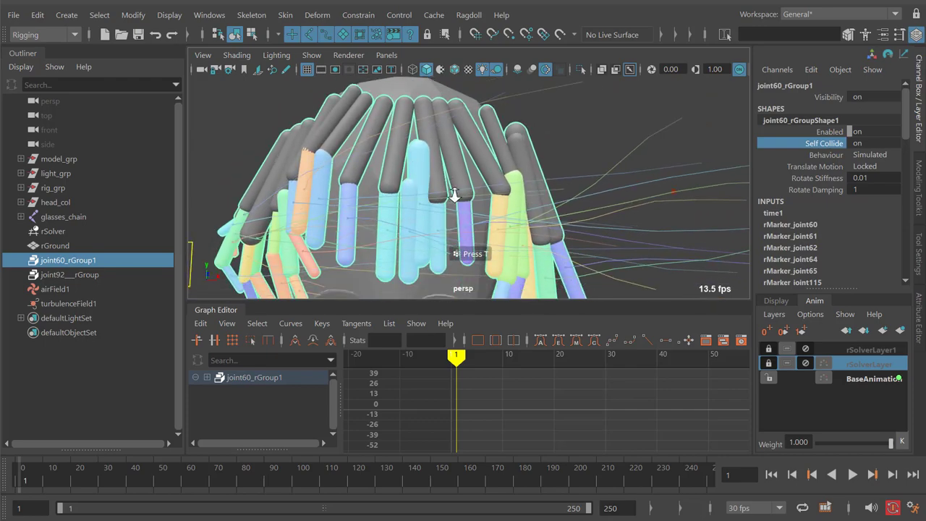
scroll(439, 194, "down", 3)
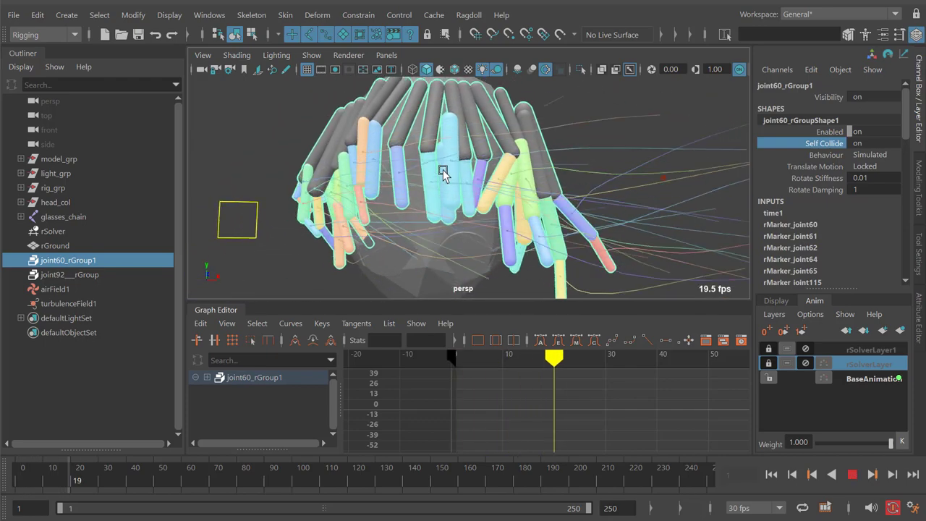
scroll(406, 170, "up", 5)
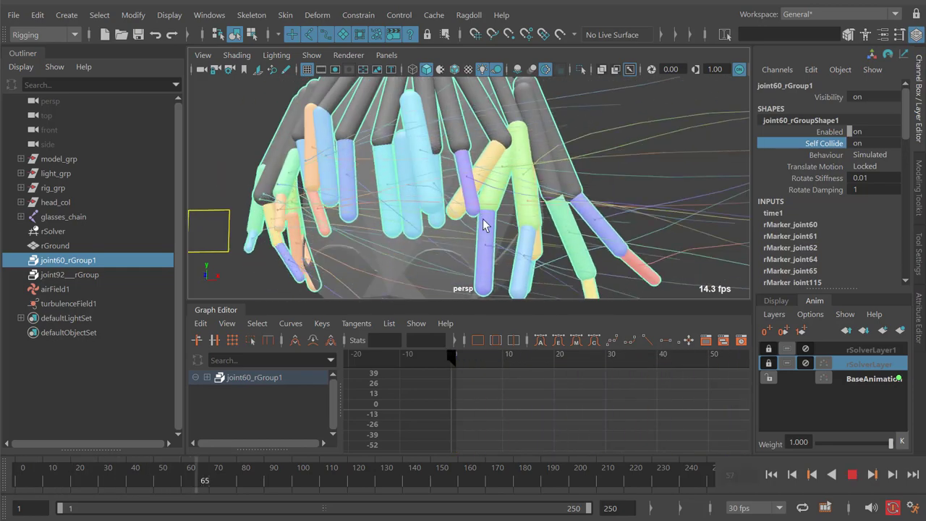
key("alt+v")
key("alt+shift+v")
- Select the three overlapping markers of joint35, joint38 and joint41 beside the face and assign them a collision group
left_click_drag(315, 206, 394, 208, "alt")
key("t")
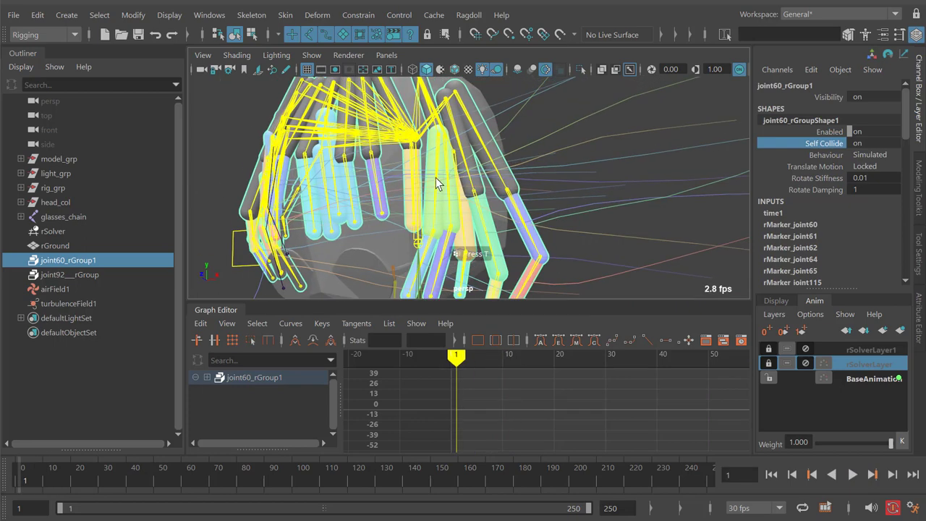
left_click(436, 178)
left_click(451, 190, "shift")
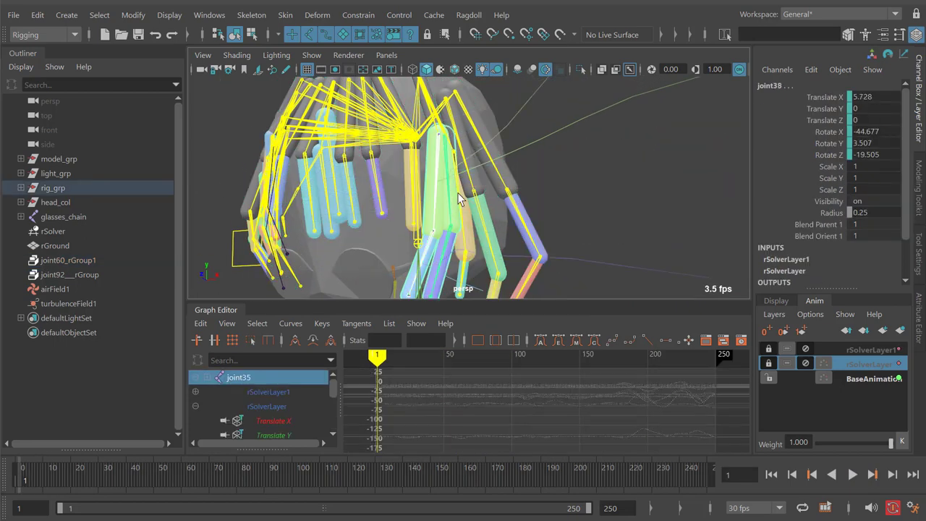
left_click(458, 192, "shift")
mouse_move(443, 198)
left_mouse_down("alt")
mouse_move(451, 205)
mouse_move(437, 200)
left_mouse_up("alt")
left_click(469, 14)
mouse_move(492, 277)
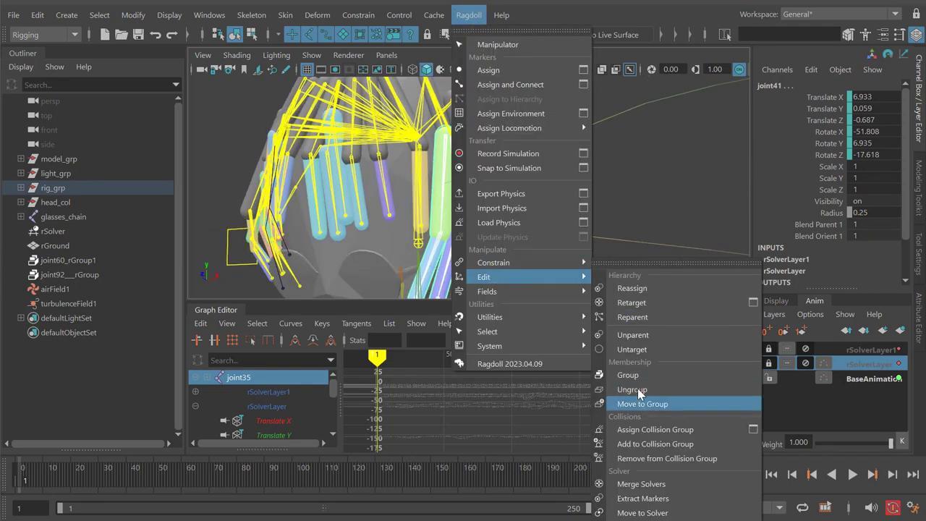
left_click(648, 429)
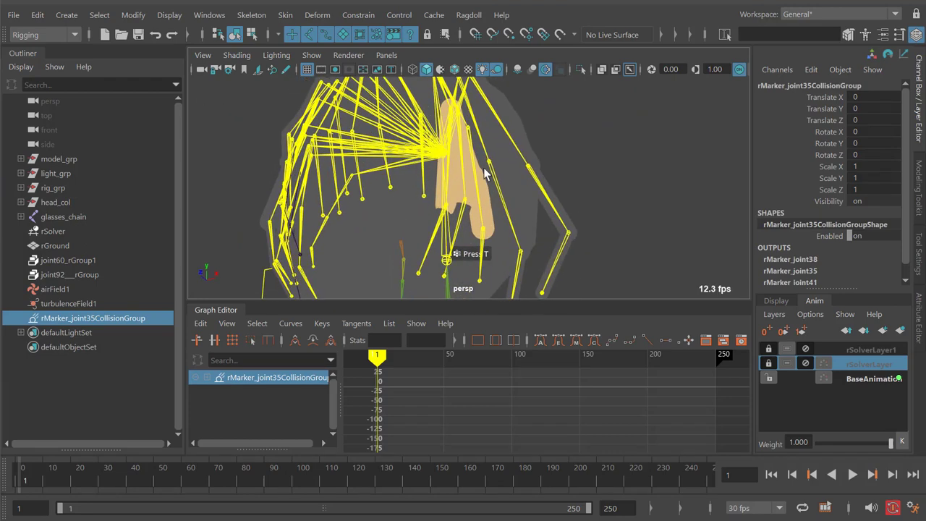
- Assign the overlapping fringe markers of joint12, joint14 and joint10 to their own collision group
left_click_drag(460, 176, 462, 147, "alt")
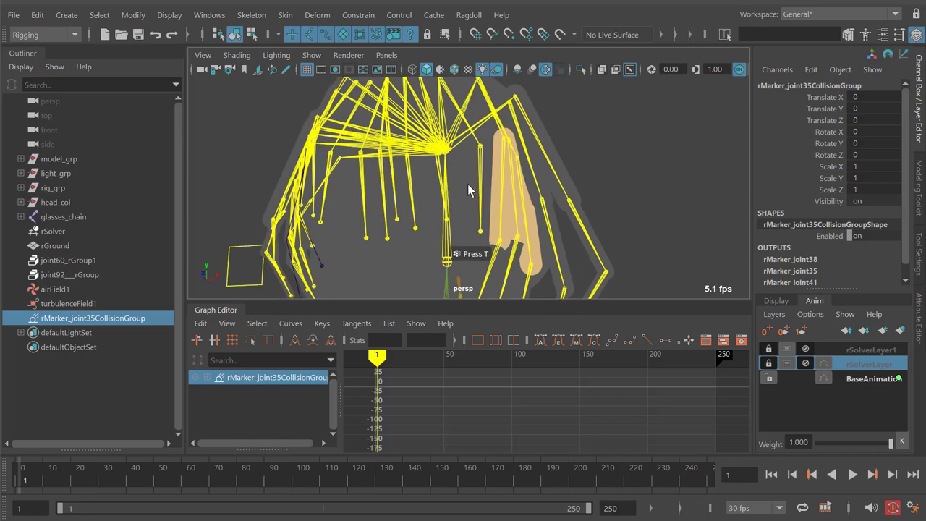
key("5")
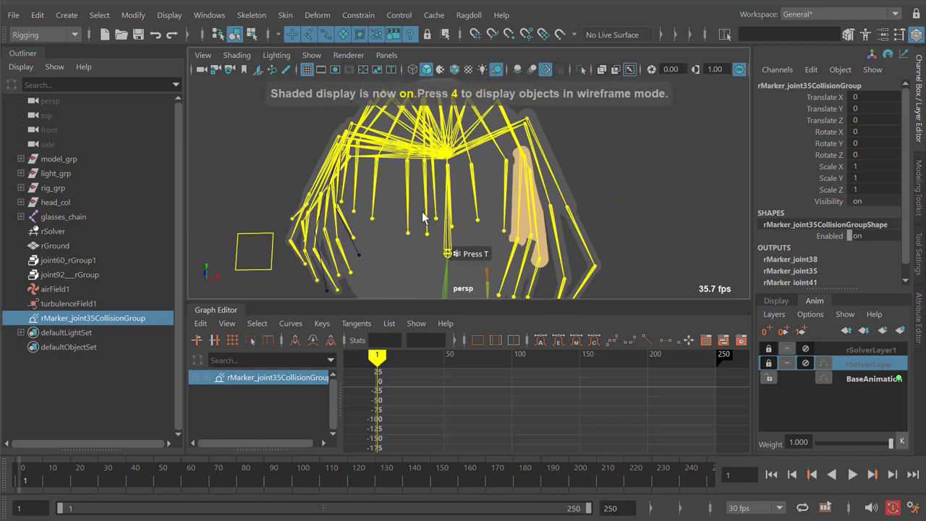
mouse_move(338, 219)
left_mouse_down("alt")
mouse_move(345, 223)
mouse_move(355, 196)
mouse_move(389, 200)
mouse_move(400, 186)
left_mouse_up("alt")
left_click(284, 199)
right_click_drag(400, 187, 450, 163, "alt")
left_click_drag(450, 163, 419, 220, "alt")
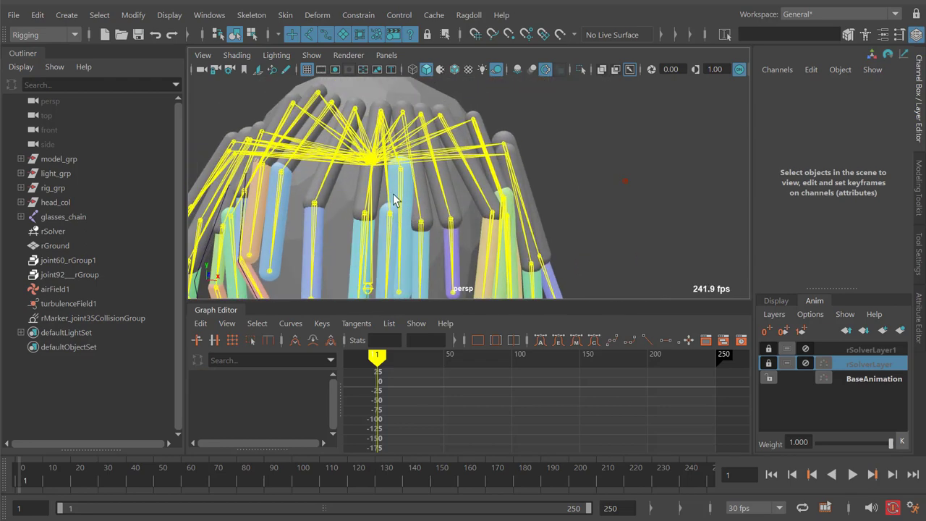
left_click(409, 201)
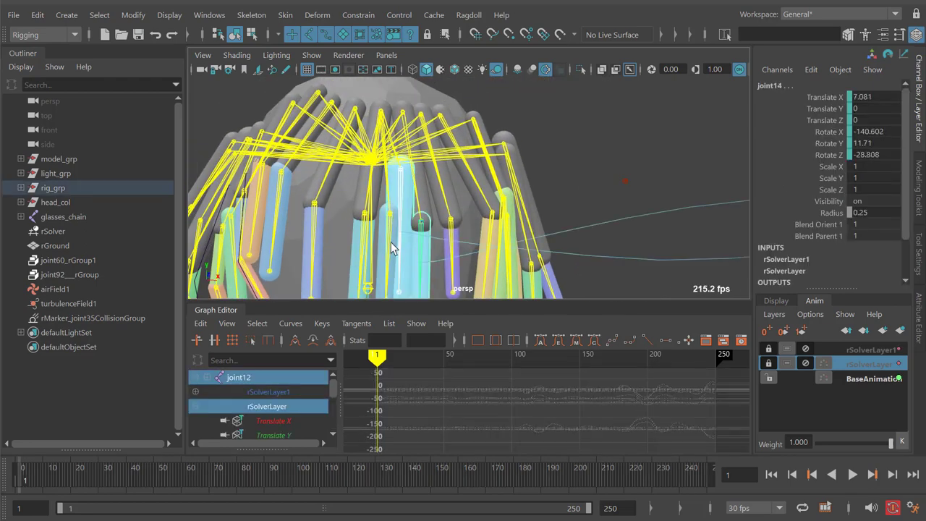
mouse_move(390, 241)
left_mouse_down("alt")
mouse_move(415, 210)
mouse_move(430, 207)
mouse_move(432, 238)
left_mouse_up("alt")
key("g")
- Deselect everything and play the simulation to check the self-colliding hair with both collision groups in place
right_click_drag(406, 233, 374, 233, "alt")
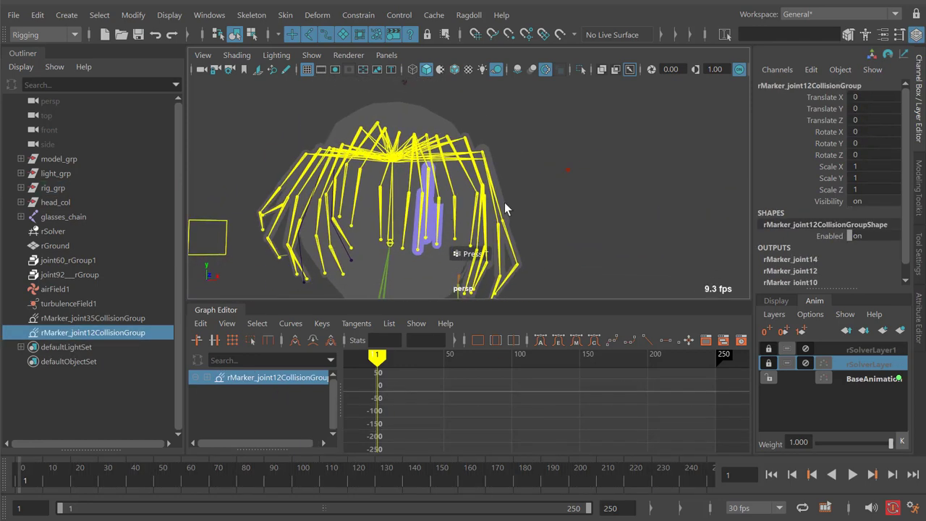
left_click(529, 190)
right_click_drag(528, 195, 482, 233, "alt")
key("5")
key("alt+v")
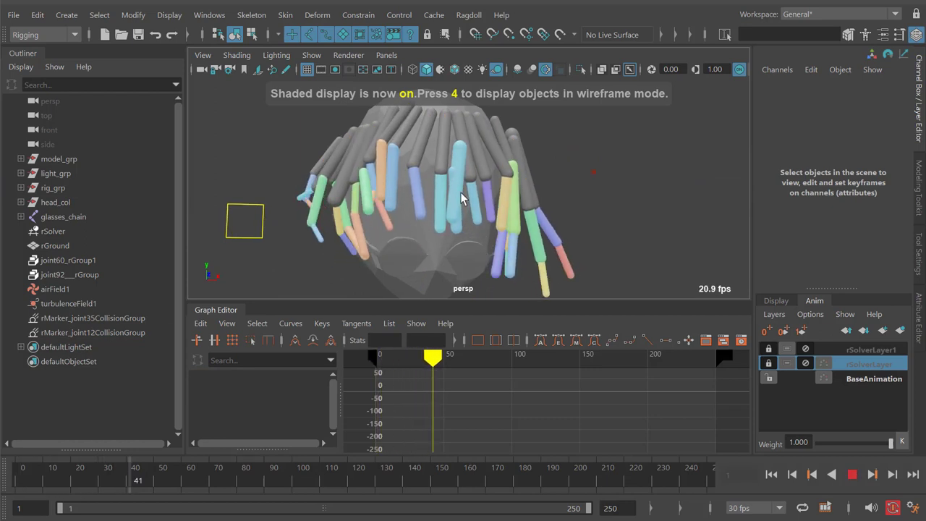
key("alt+v")
- Show the character mesh again and compare the fringe geometry with its physics shapes up close
key("alt+1")
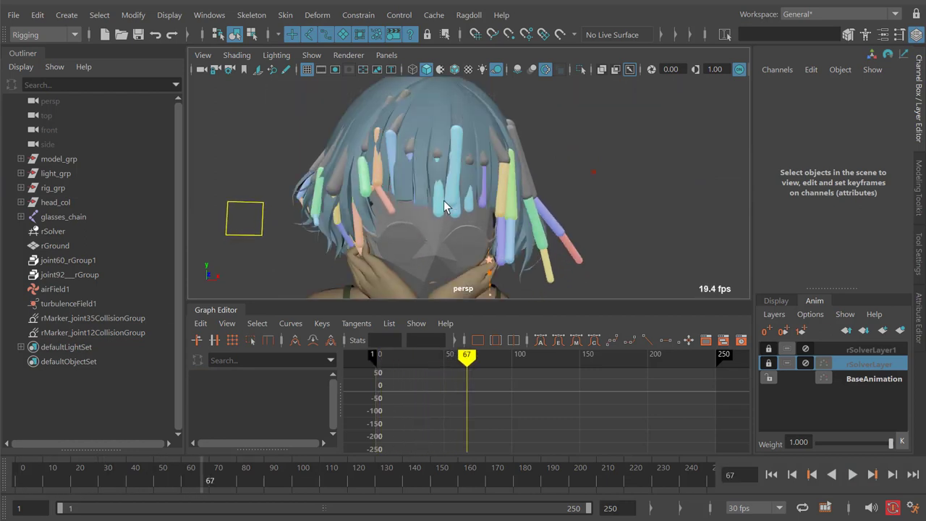
key("alt+2")
right_click_drag(446, 197, 483, 194, "alt")
key("alt+2")
left_click_drag(472, 196, 449, 190, "alt")
key("alt+3")
right_click_drag(449, 190, 406, 149, "alt")
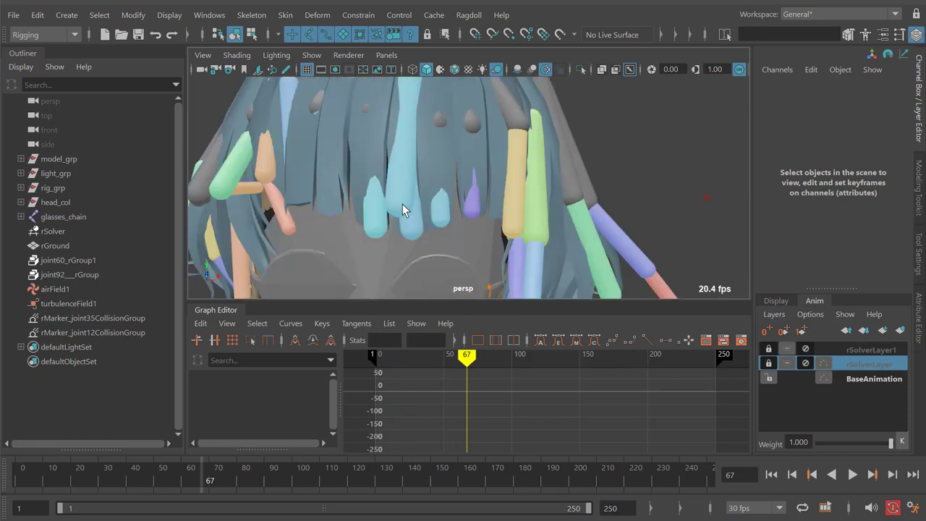
- Play the simulation and toggle the display overlays to examine the hair mesh moving with its physics shapes
key("alt+v")
right_click_drag(389, 157, 378, 155, "alt")
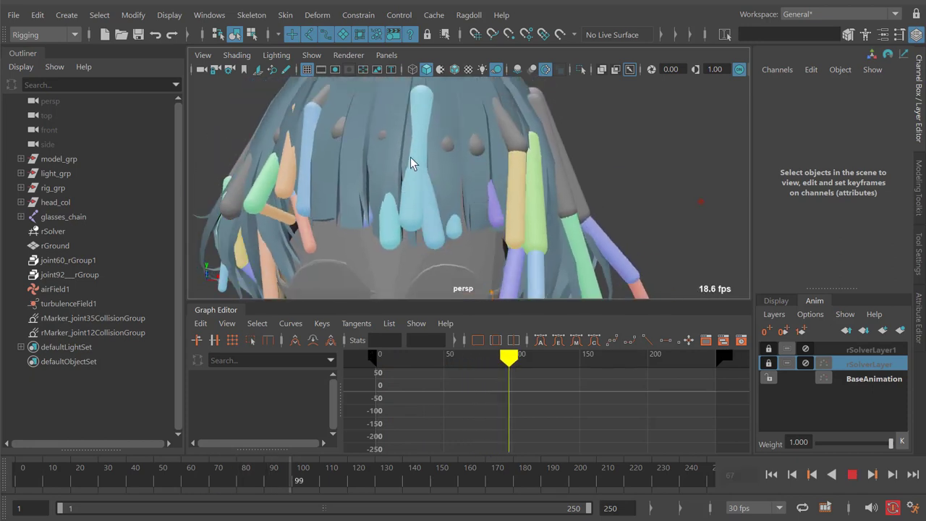
key("alt+2")
key("alt+2")
key("alt+3")
key("alt+3")
key("alt+3")
key("alt+3")
right_click_drag(551, 208, 517, 210, "alt")
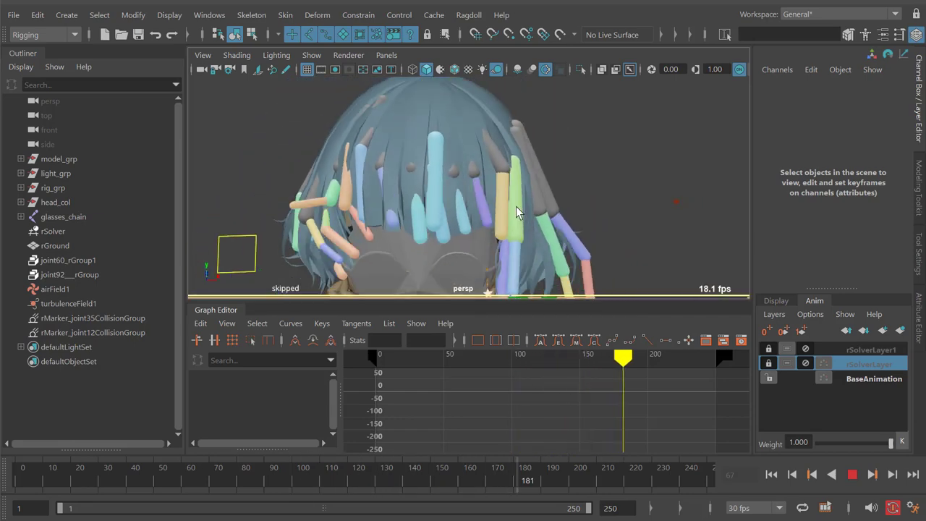
- Replay the simulation from the first frame and examine the fringe's physics shapes from closer and wider views
key("alt+shift+v")
right_click_drag(431, 207, 472, 207, "alt")
middle_click_drag(472, 207, 446, 188, "alt")
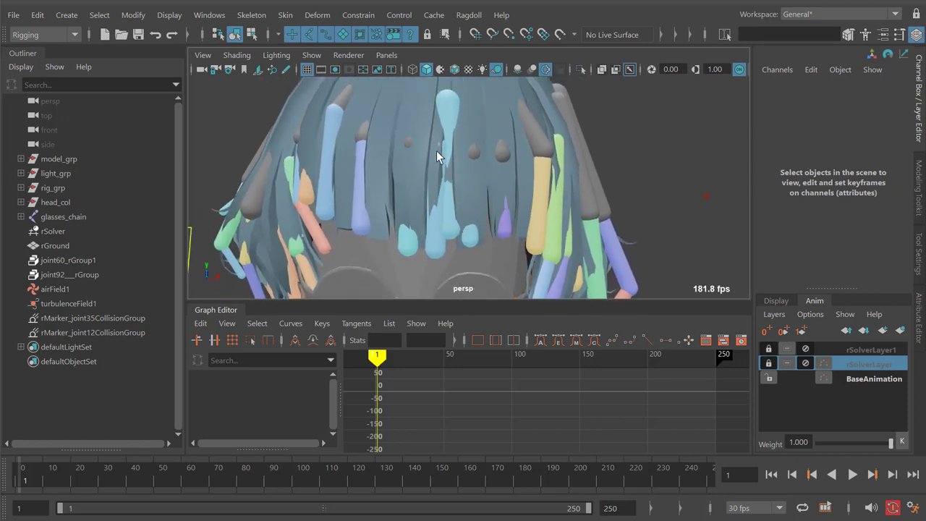
key("alt+v")
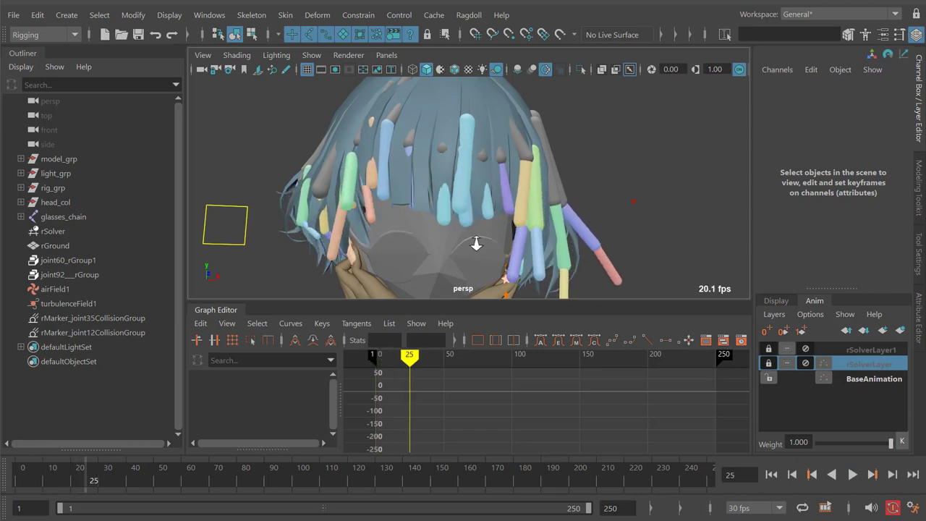
scroll(438, 237, "down", 3)
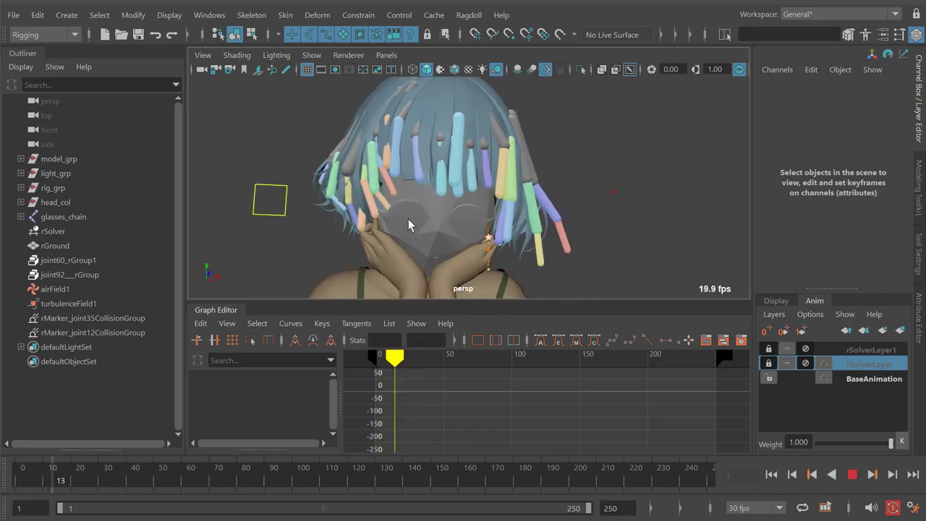
key("alt+v")
key("alt+shift+v")
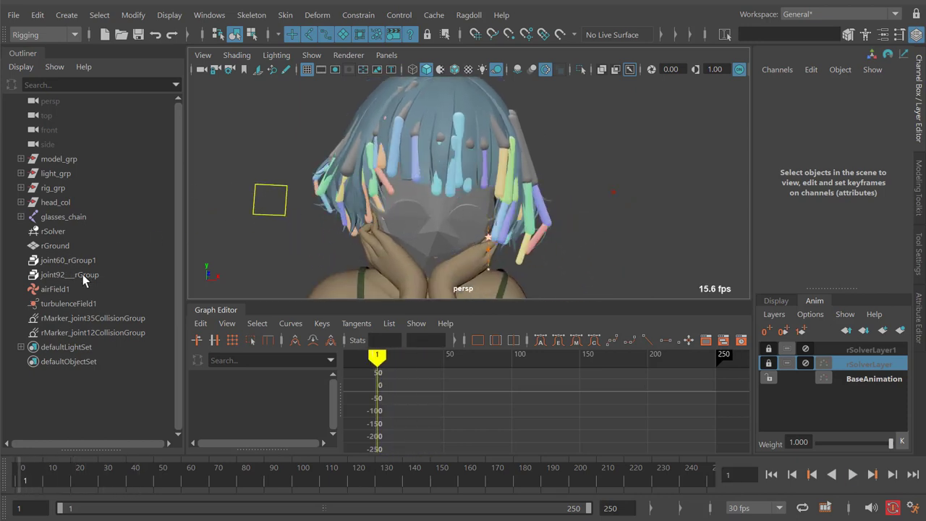
- Check the magnitudes of turbulenceField1 and airField1 and play the simulation to review their effect on the hair
left_click(65, 303)
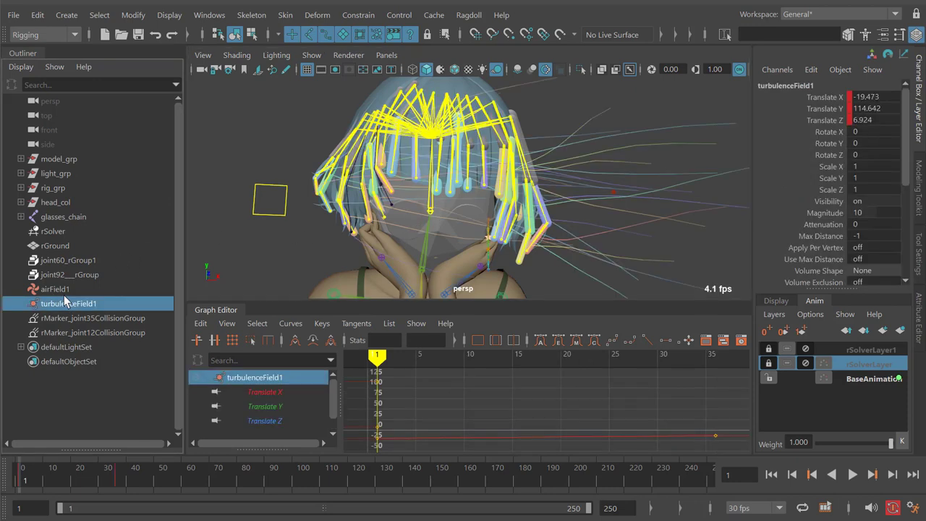
double_click(880, 213)
left_click(81, 289)
double_click(865, 213)
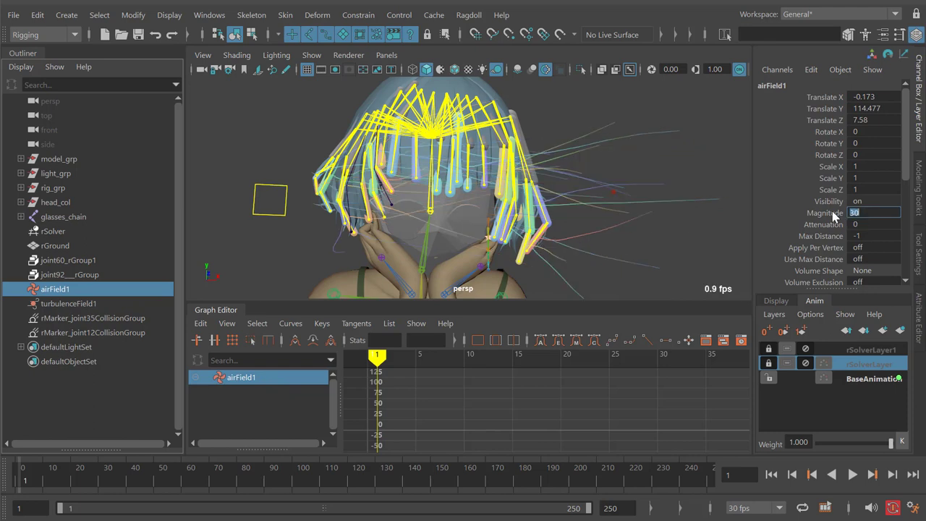
key("Return")
key("alt+v")
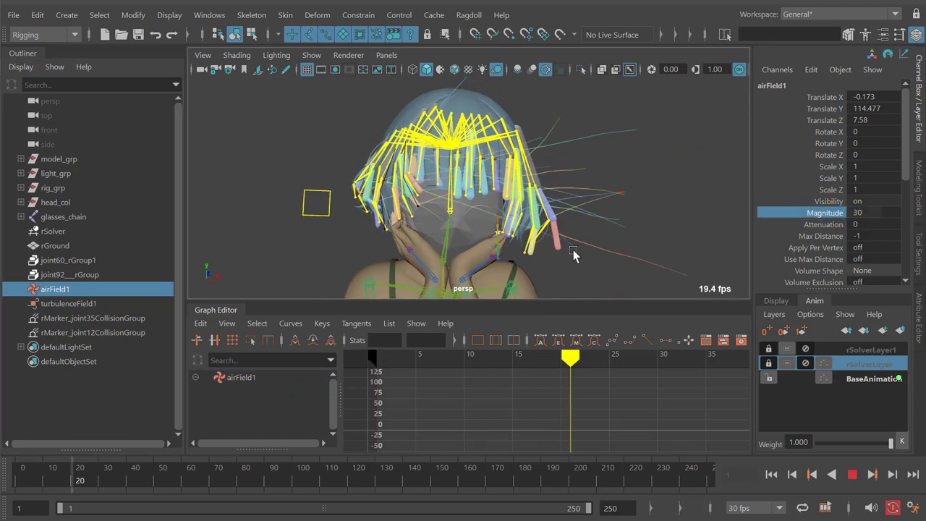
key("alt+v")
- Deselect the air field and replay the simulation from the start to view the hair without selection highlights
left_click(601, 208)
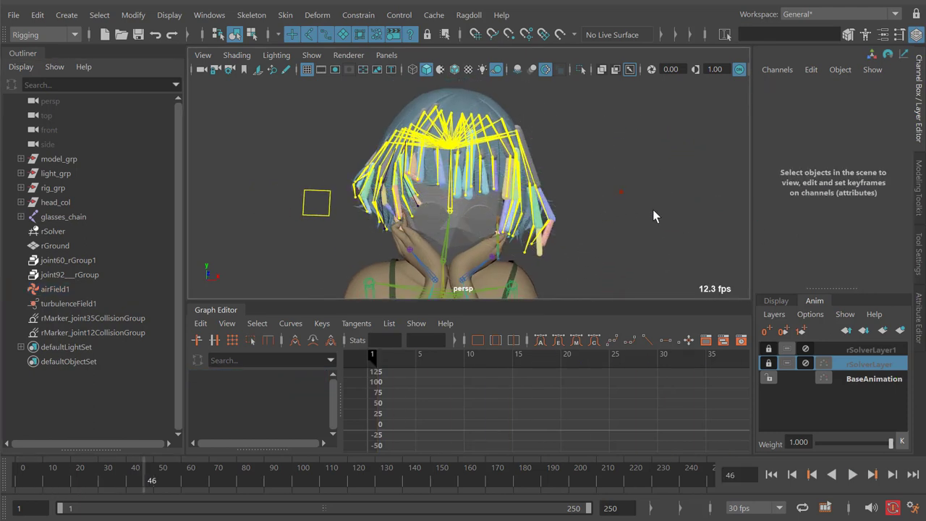
key("shift+alt+v")
key("alt+v")
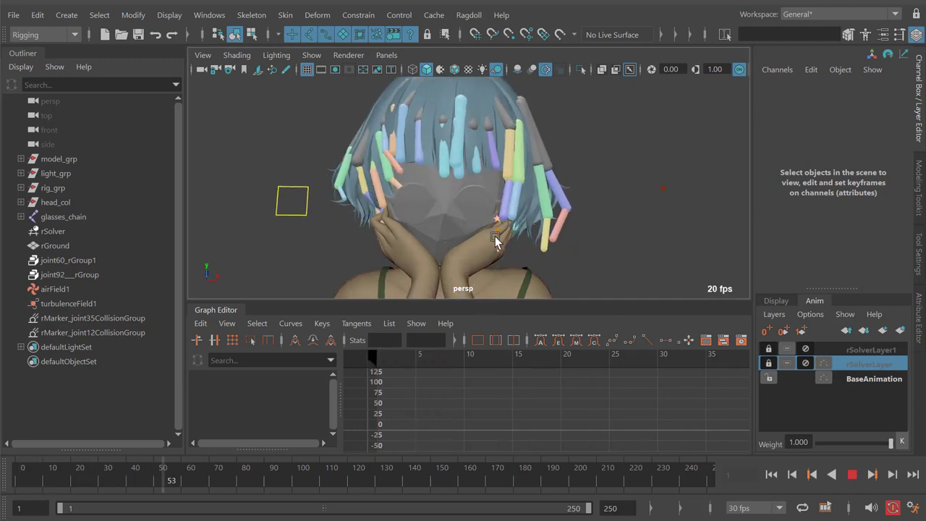
key("alt+v")
key("shift+alt+v")
- Record the simulation onto the rig and hide rSolver to play back the hair motion without physics shapes
left_click(469, 14)
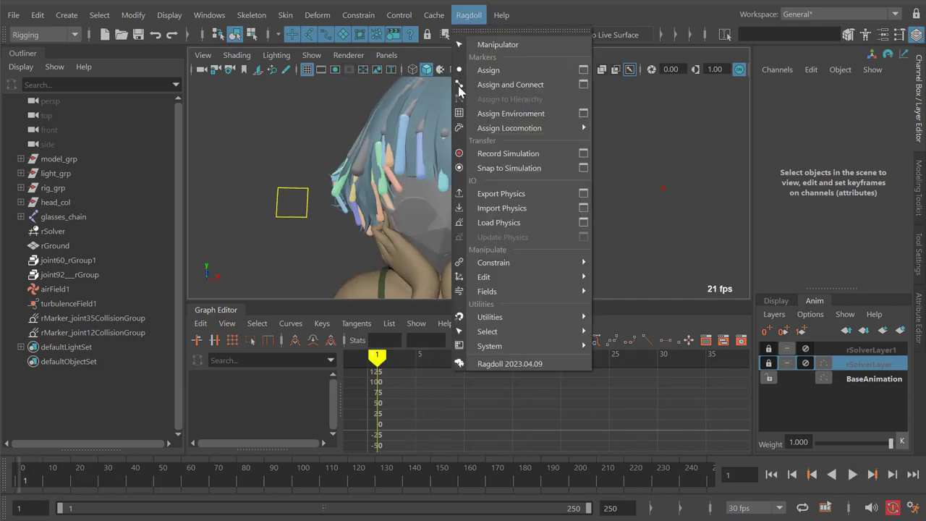
left_click(507, 153)
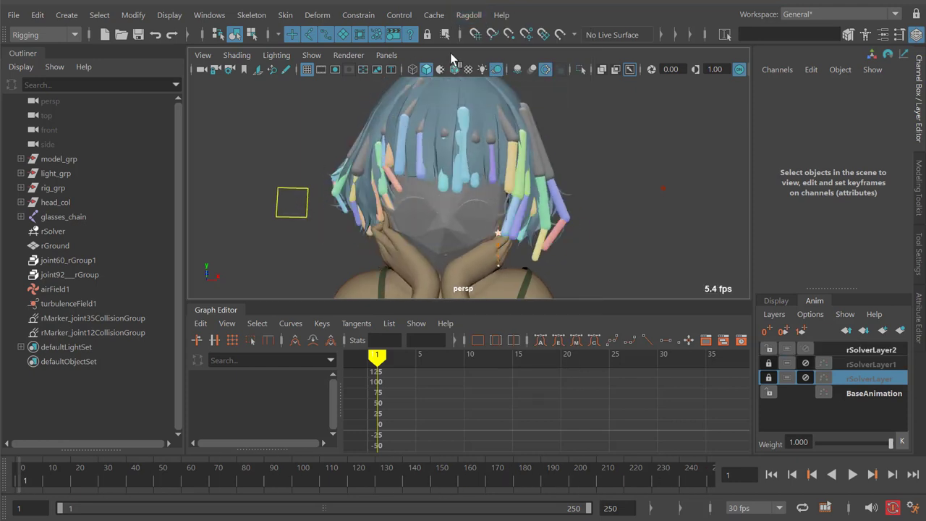
left_click(63, 231)
key("ctrl+h")
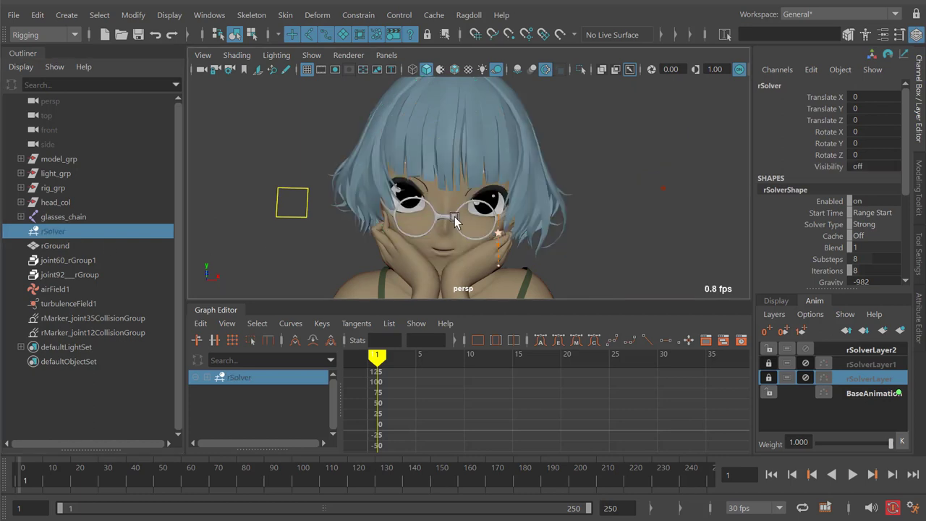
key("alt+v")
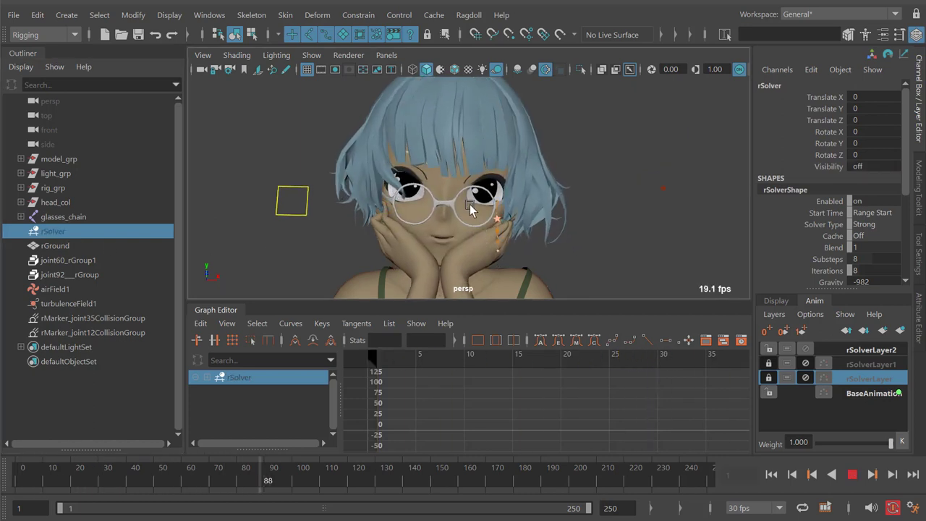
scroll(475, 215, "down", 2)
key("alt+v")
- Collapse the Graph Editor to enlarge the viewport, toggle the scene lighting, and play the simulation to inspect the character's hair
double_click(230, 310)
left_click_drag(413, 252, 402, 289, "alt")
middle_click_drag(402, 290, 418, 244, "alt")
left_click_drag(418, 244, 412, 242, "alt")
left_click(484, 70)
middle_click_drag(478, 236, 472, 213, "alt")
left_click_drag(472, 213, 544, 275, "alt")
key("alt+v")
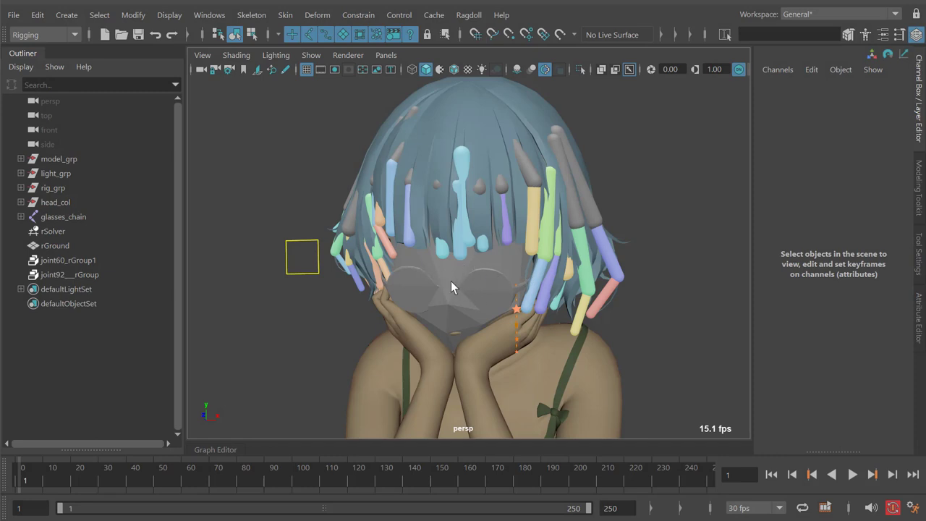
key("alt+v")
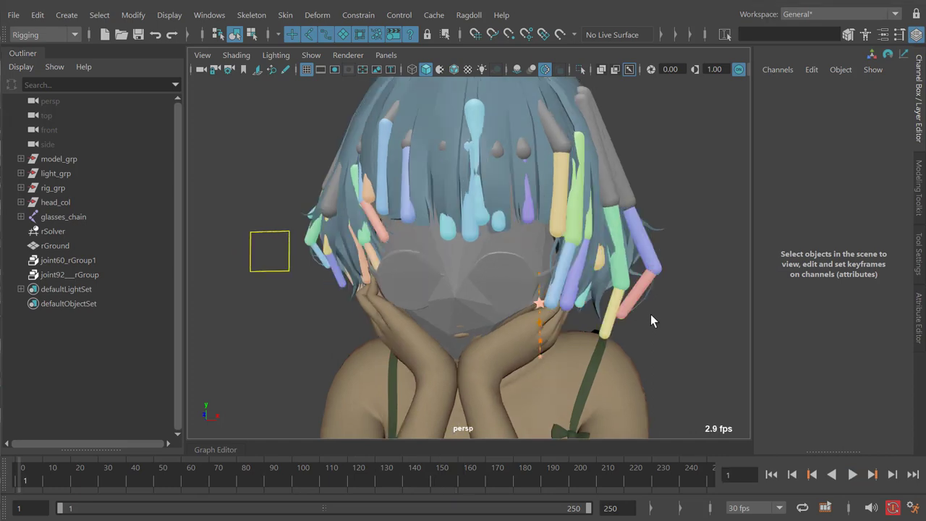
- Select the face mesh polySurface7 and examine the Maintain Offset and Maintain History options of Replace Mesh without applying them
left_click(412, 257)
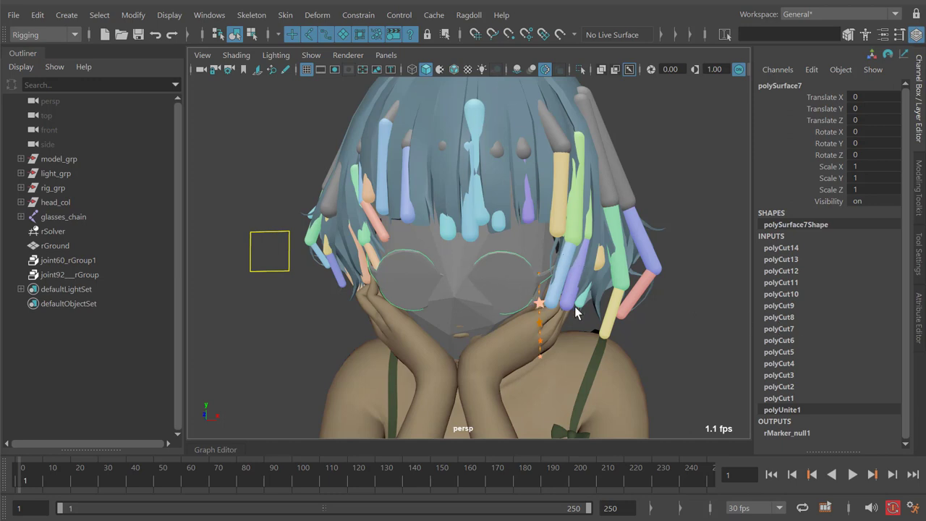
left_click(523, 265)
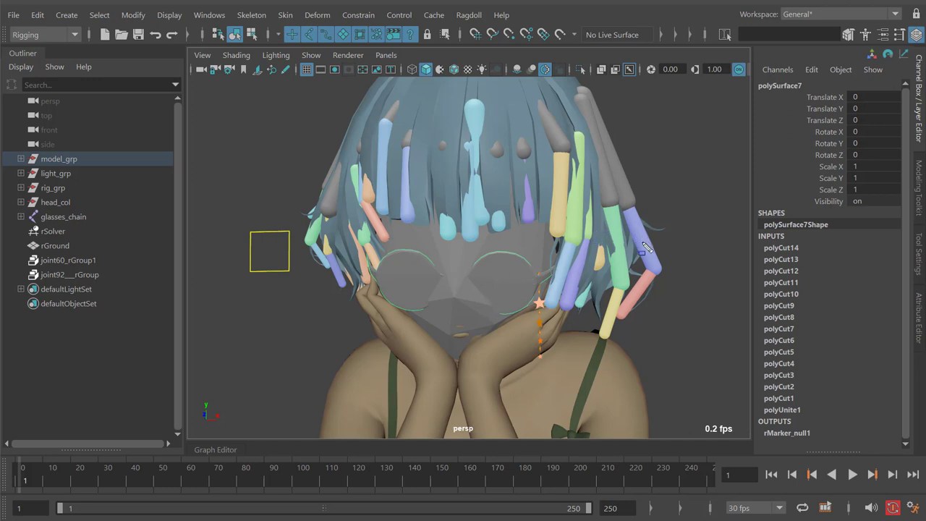
left_click(468, 15)
mouse_move(501, 321)
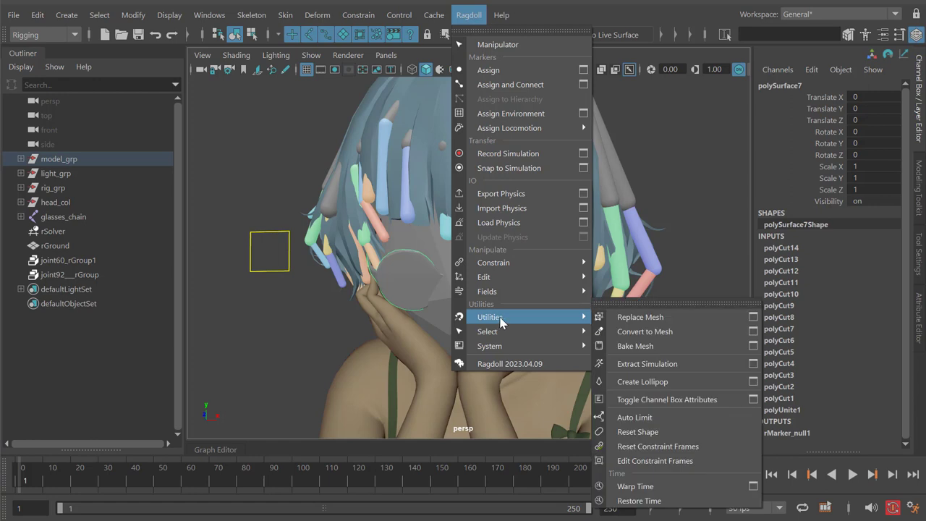
left_click(753, 317)
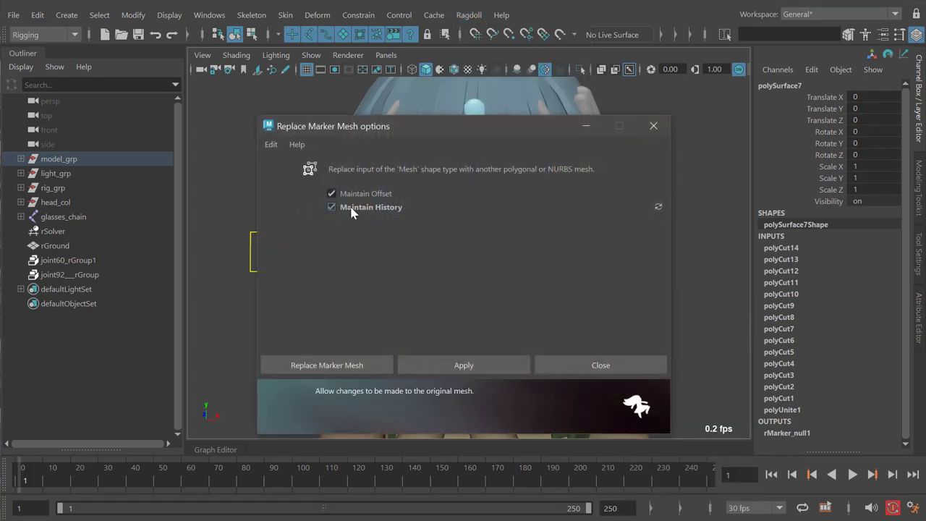
left_click(355, 209)
left_click(355, 210)
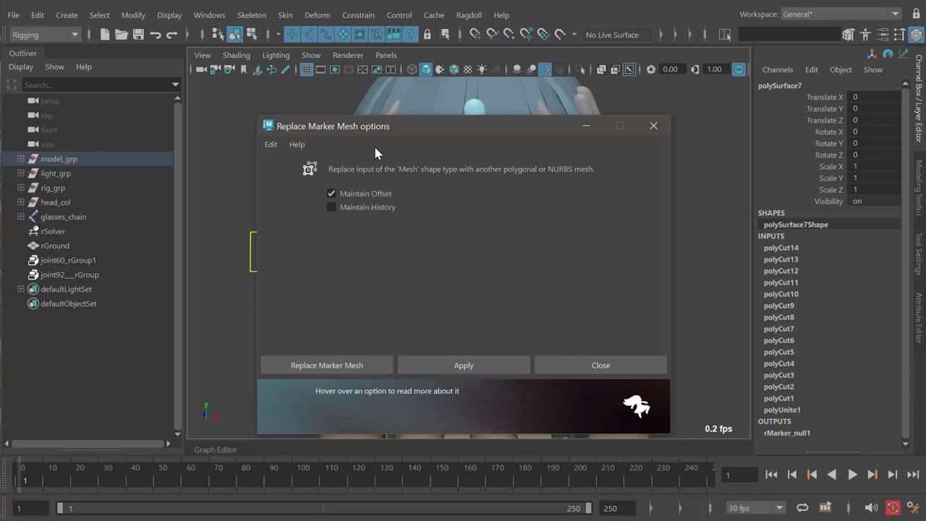
mouse_move(370, 133)
left_mouse_down()
mouse_move(537, 244)
mouse_move(443, 160)
mouse_move(344, 115)
left_mouse_up()
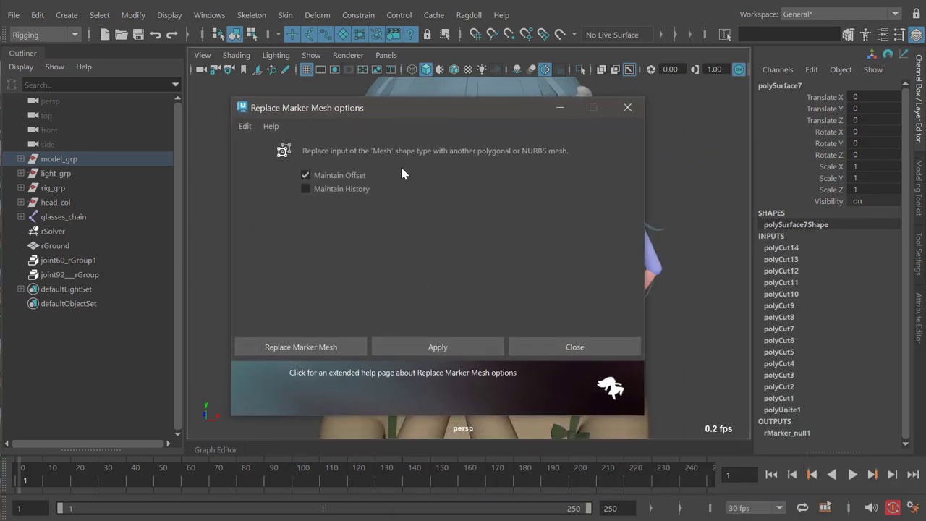
left_click(324, 193)
left_click(327, 193)
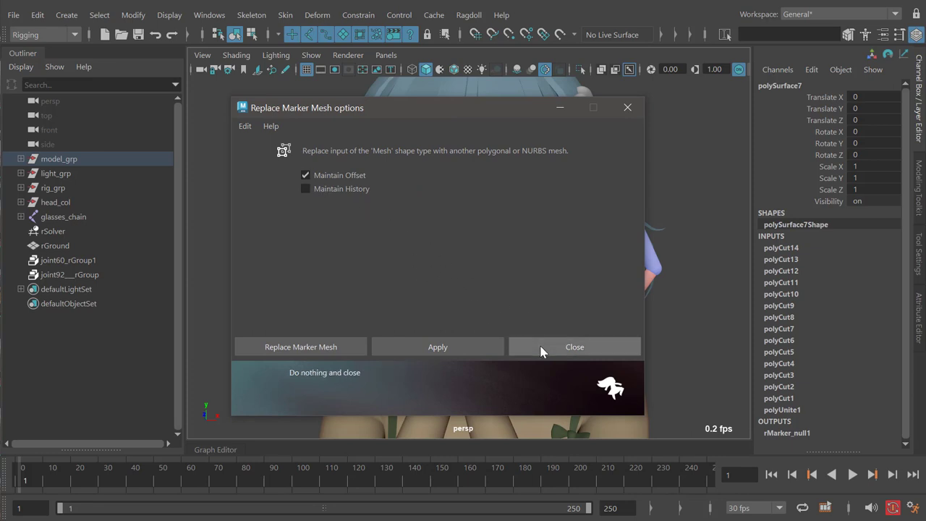
left_click(575, 349)
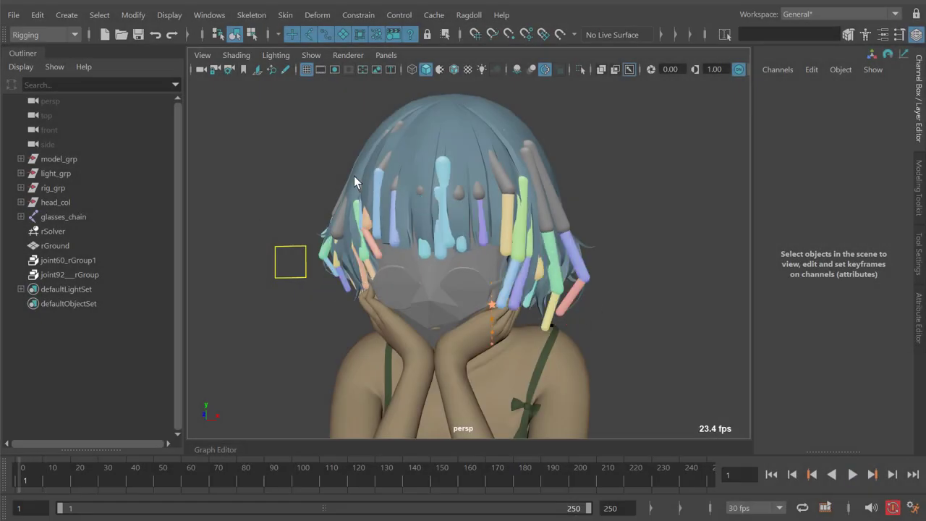
- Add a Ragdoll turbulence field and an air field to the scene and play the simulation to check them
left_click(469, 14)
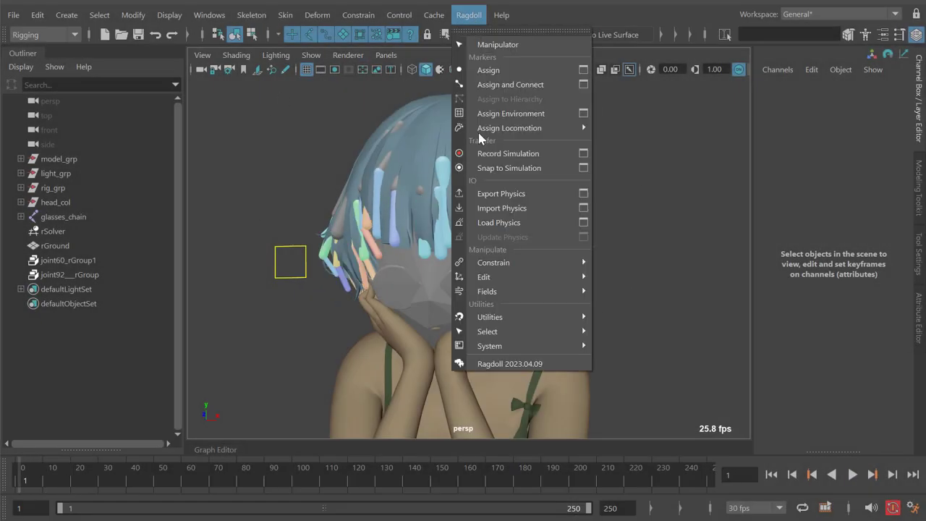
mouse_move(503, 293)
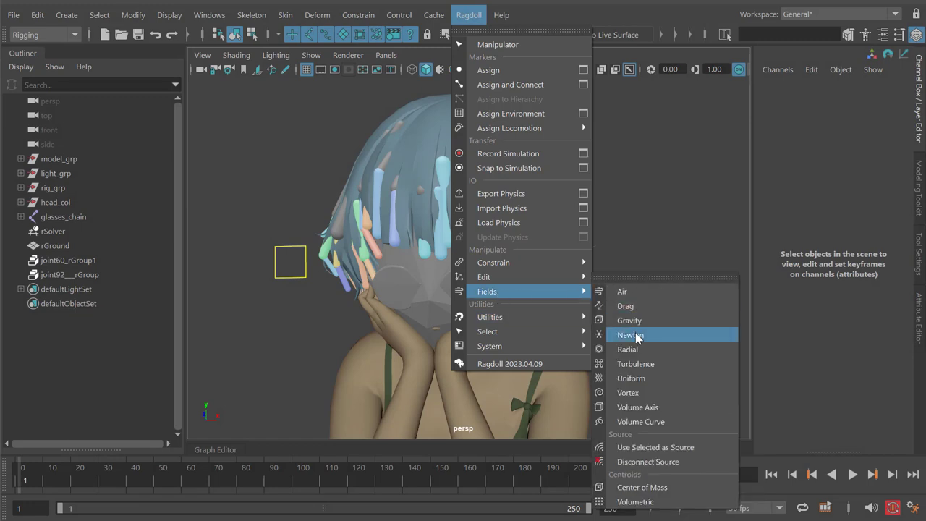
left_click(637, 363)
left_click(469, 15)
mouse_move(498, 291)
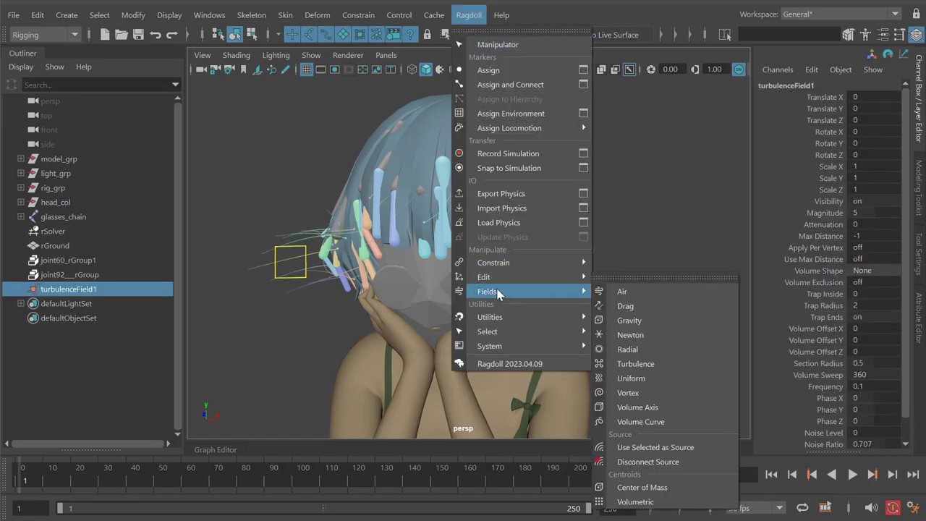
left_click(622, 292)
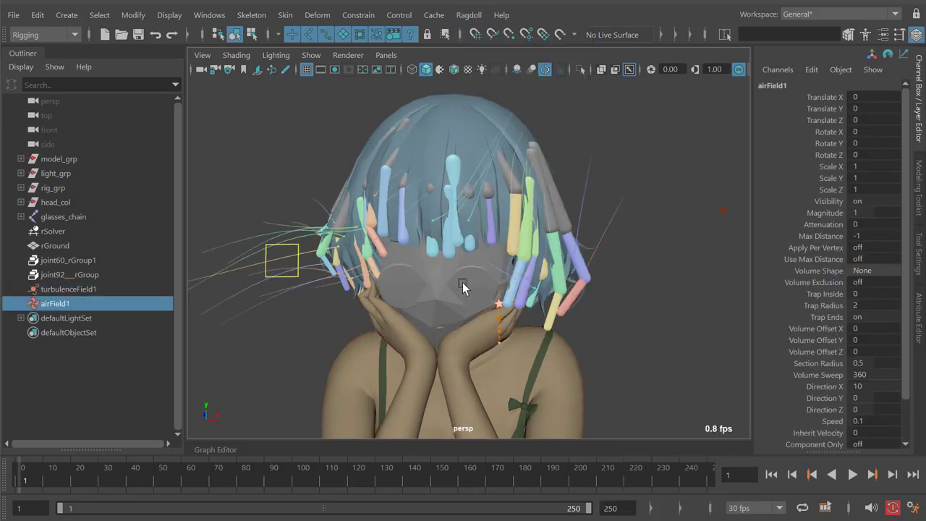
key("alt+v")
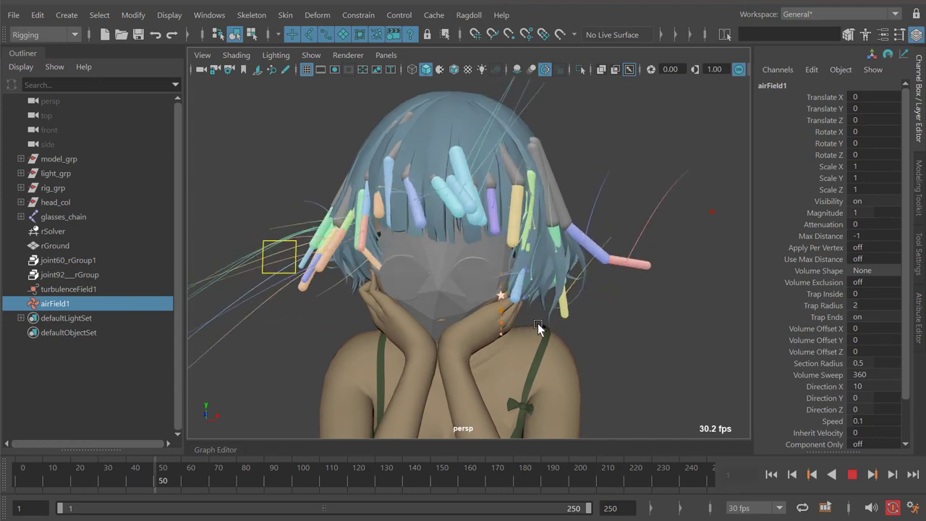
key("alt+v")
key("alt+shift+v")
- Key the translation of turbulenceField1 and play the simulation to check the hair's movement in the wind
left_click(87, 289)
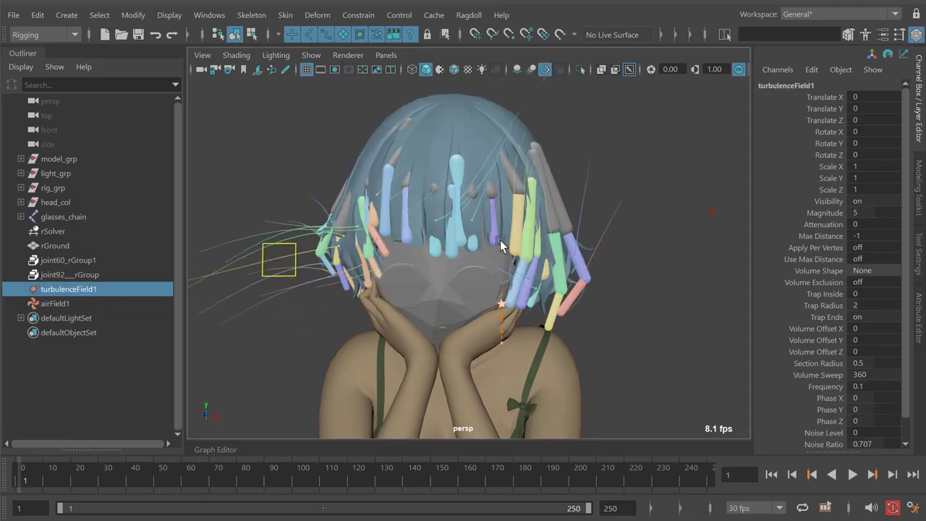
right_click_drag(569, 278, 482, 314, "alt")
middle_click_drag(482, 314, 474, 336, "alt")
key("shift+w")
right_click_drag(487, 303, 426, 427, "alt")
middle_click_drag(426, 427, 440, 345, "alt")
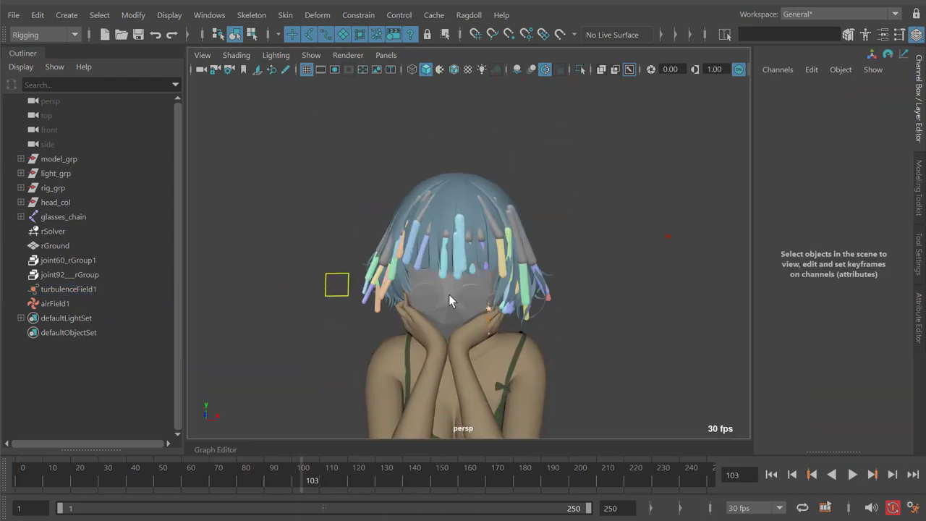
scroll(492, 301, "up", 3)
key("alt+v")
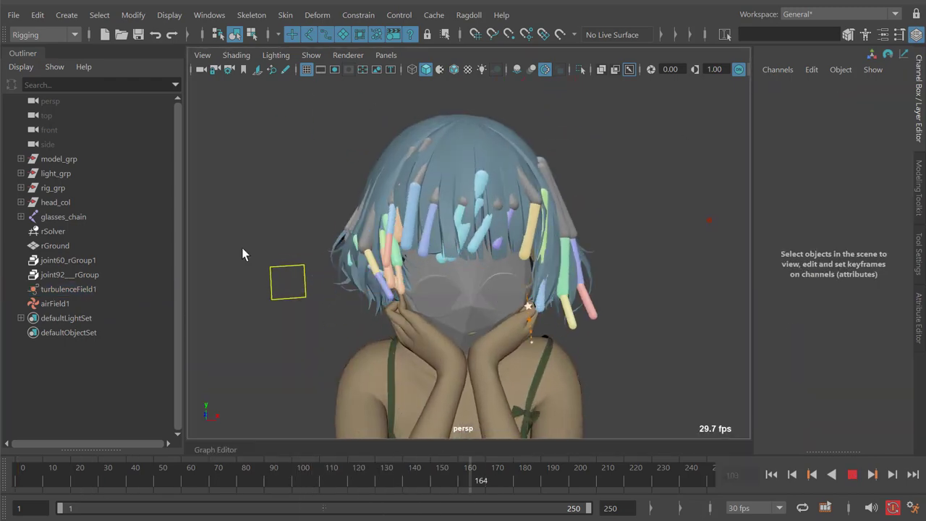
key("alt+v")
- Set the Rotate Stiffness of joint60_rGroup1 to 0.005 and play the simulation to check the hair
left_click(66, 260)
key("alt+shift+v")
double_click(877, 180)
key("Return")
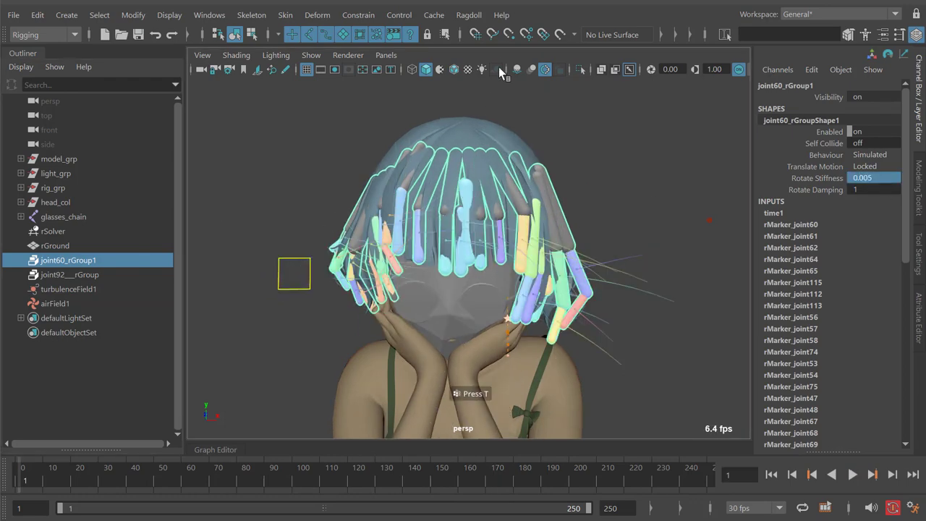
key("alt+v")
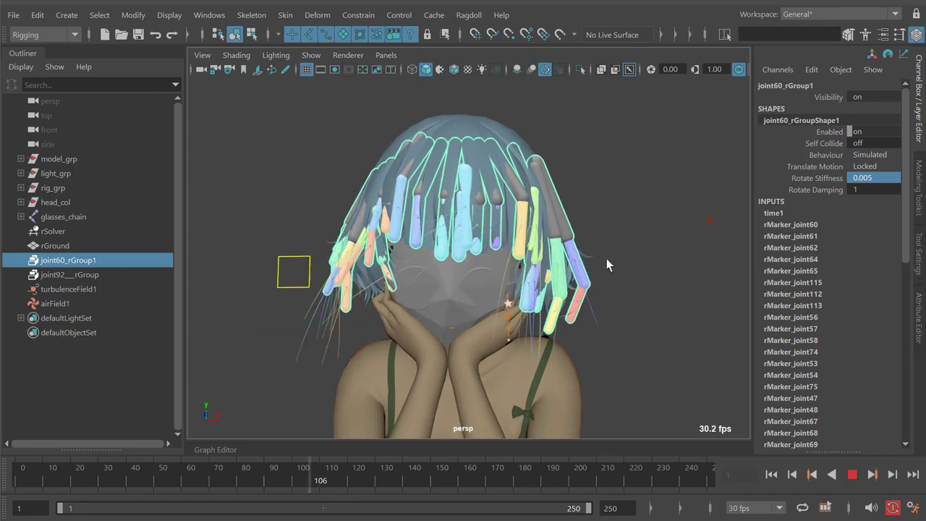
key("Escape")
- Set the Rotate Damping of joint60_rGroup1 to 0.001 and replay the simulation from the first frame
key("alt+shift+v")
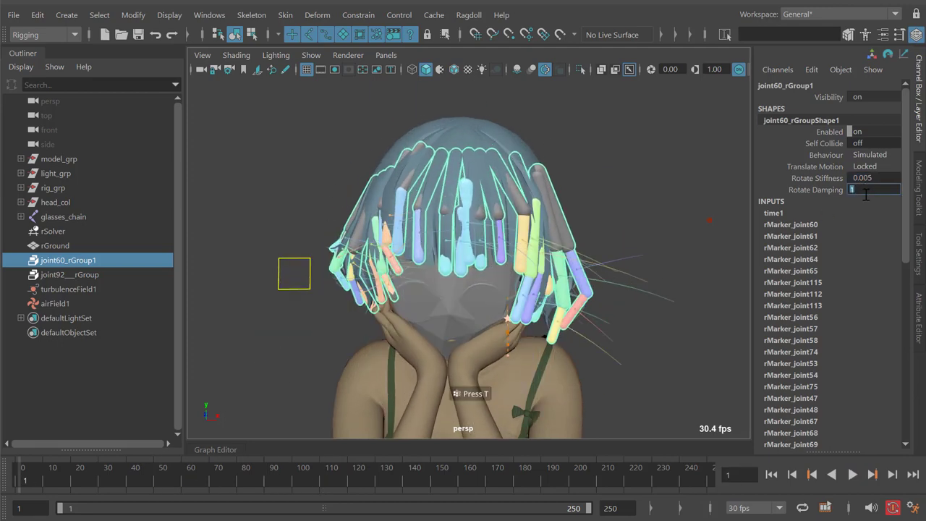
key("alt+v")
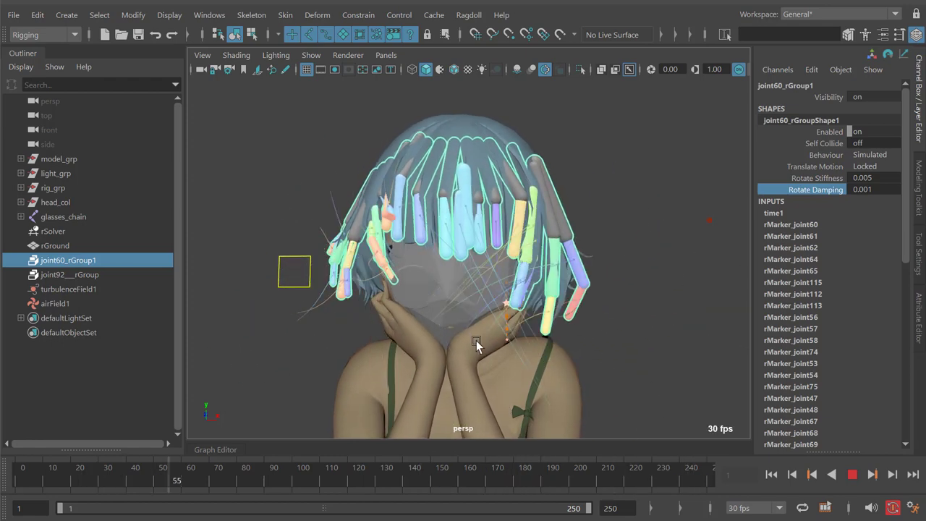
- Set the Rotate Damping of joint60_rGroup1 to 10 and replay the simulation to check the hair
left_click_drag(555, 317, 548, 300, "alt")
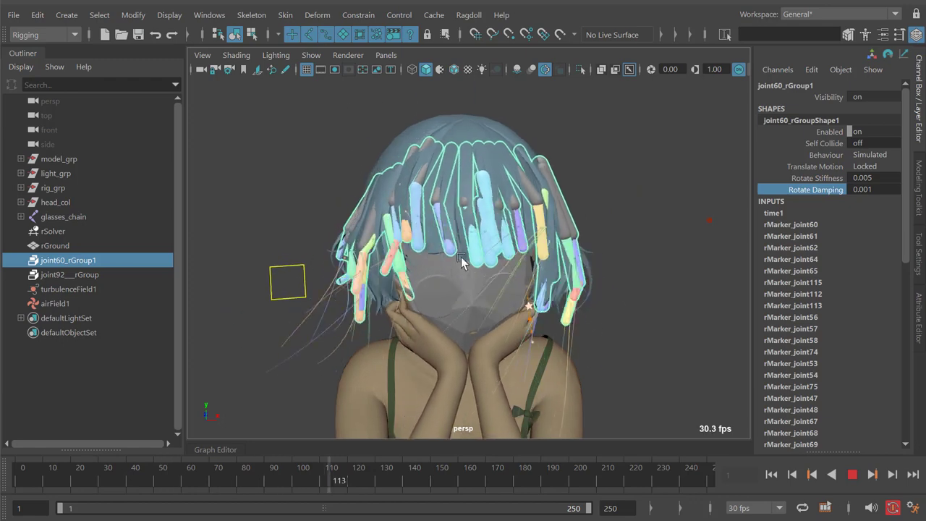
key("alt+v")
middle_click_drag(444, 262, 441, 245, "alt")
right_click_drag(442, 246, 464, 258, "alt")
middle_click_drag(464, 257, 464, 270, "alt")
key("alt+v")
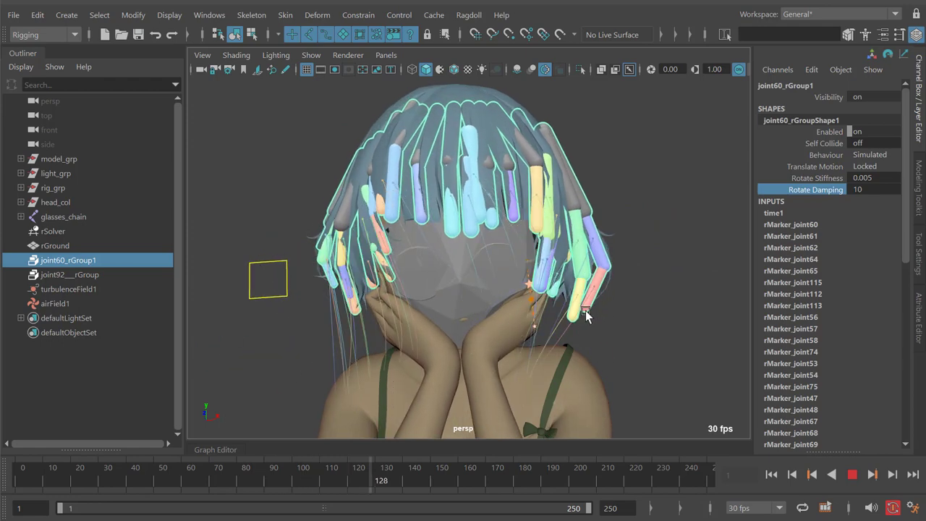
- Try Air Density values of 10 and 100 on the rSolver, playing the simulation with each
left_click(58, 231)
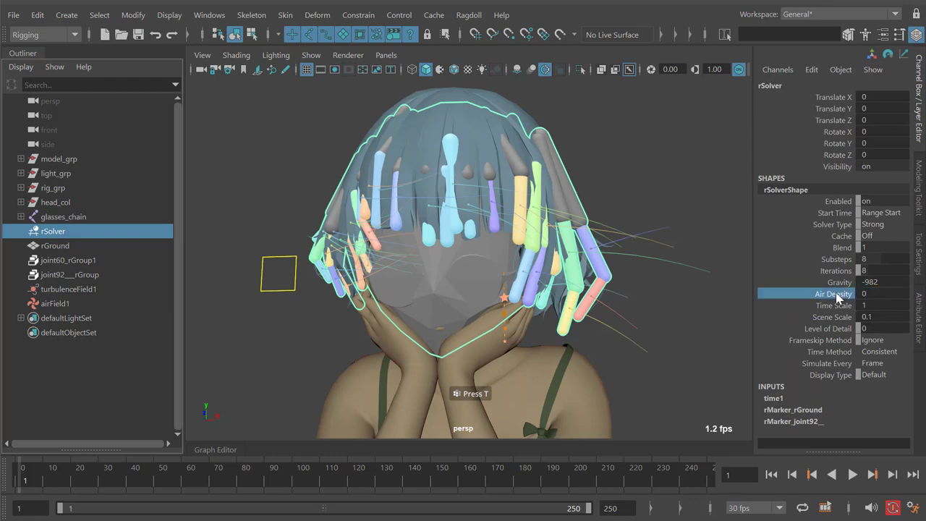
key("alt+v")
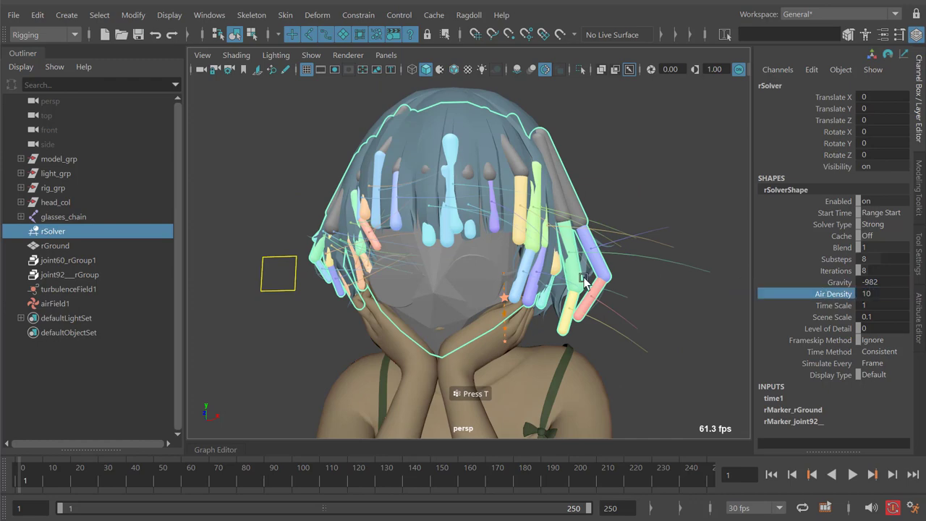
key("alt+v")
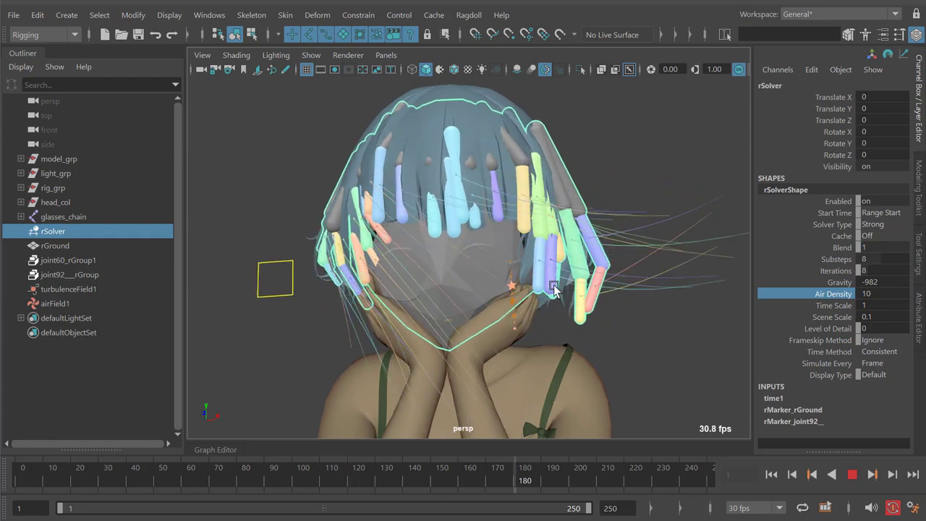
key("alt+shift+v")
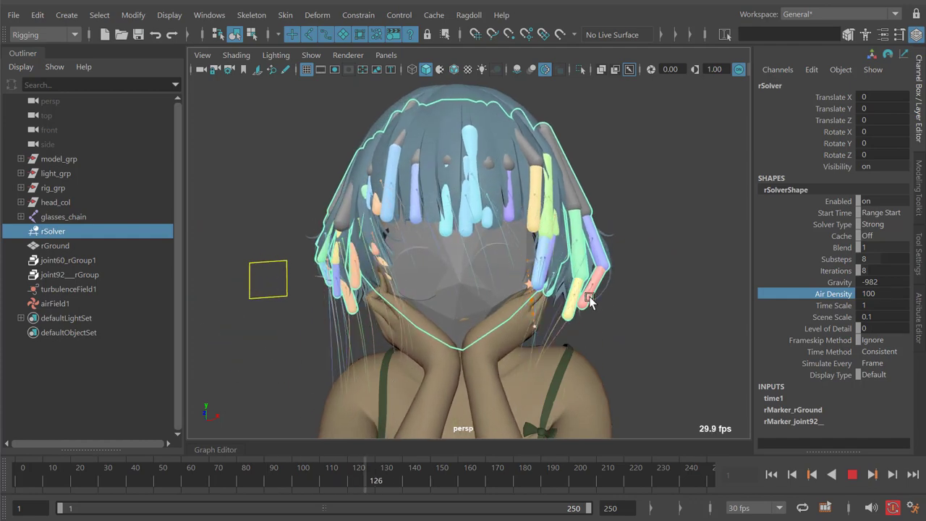
left_click_drag(582, 237, 542, 223, "alt")
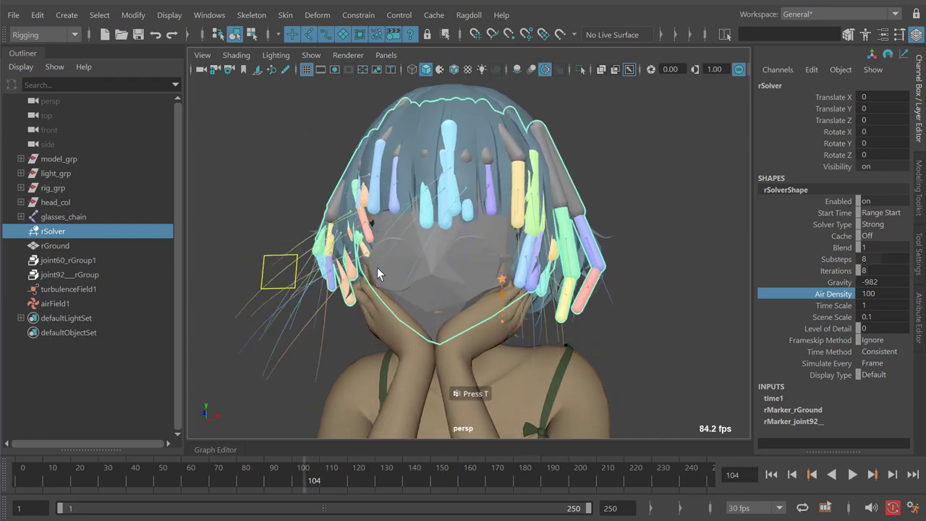
- Isolate the rSolver in the viewport to examine the hair capsules up close, and reset its Air Density to 0
right_click_drag(320, 230, 414, 277, "alt")
key("ctrl+1")
key("alt+v")
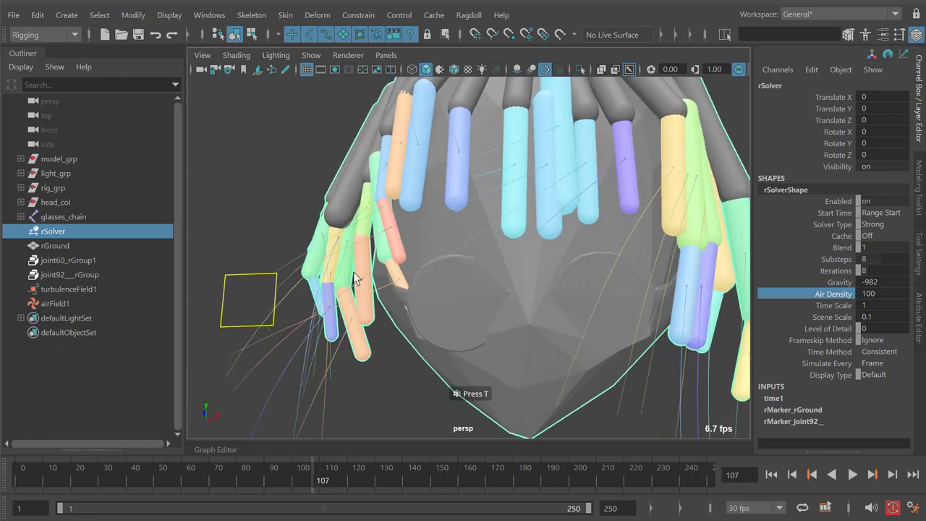
mouse_move(358, 266)
left_mouse_down()
mouse_move(363, 279)
mouse_move(362, 265)
left_mouse_up()
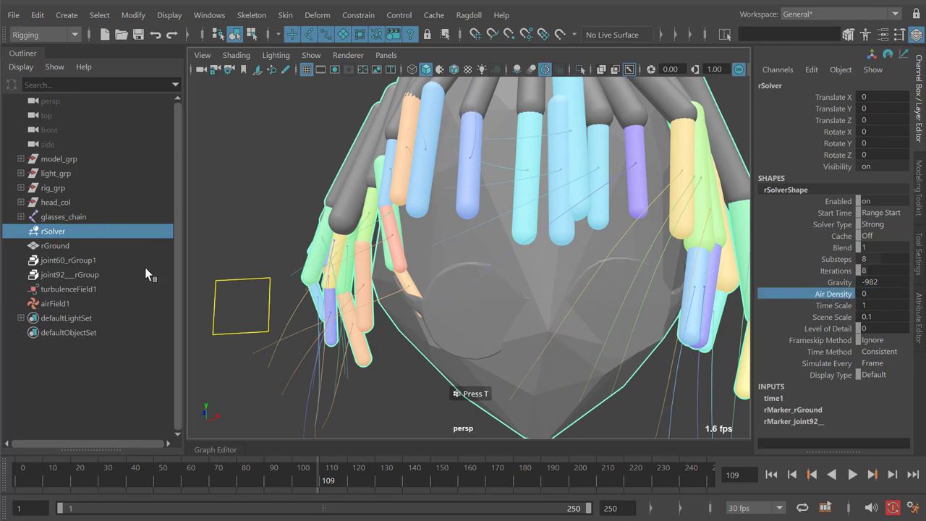
- Set the Rotate Damping of joint60_rGroup1 to 1 and replay the simulation from the first frame
left_click(72, 260)
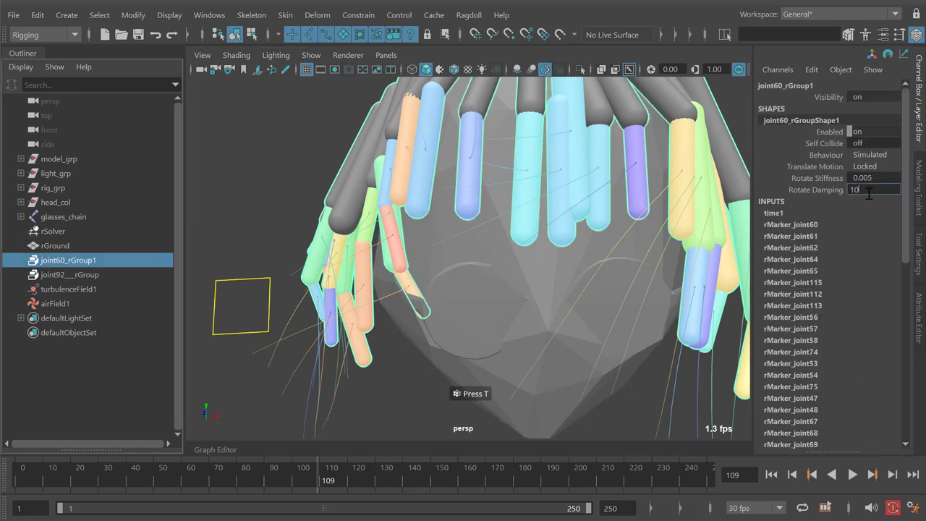
key("alt+v")
key("alt+shift+v")
key("alt+v")
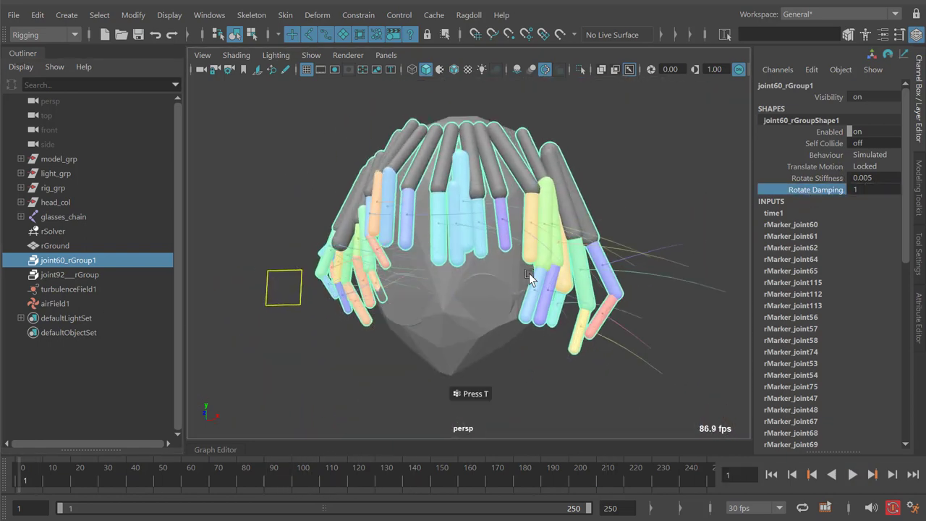
- Return to the first frame and record the Ragdoll simulation of the markers
key("alt+shift+v")
left_click(469, 16)
left_click(497, 153)
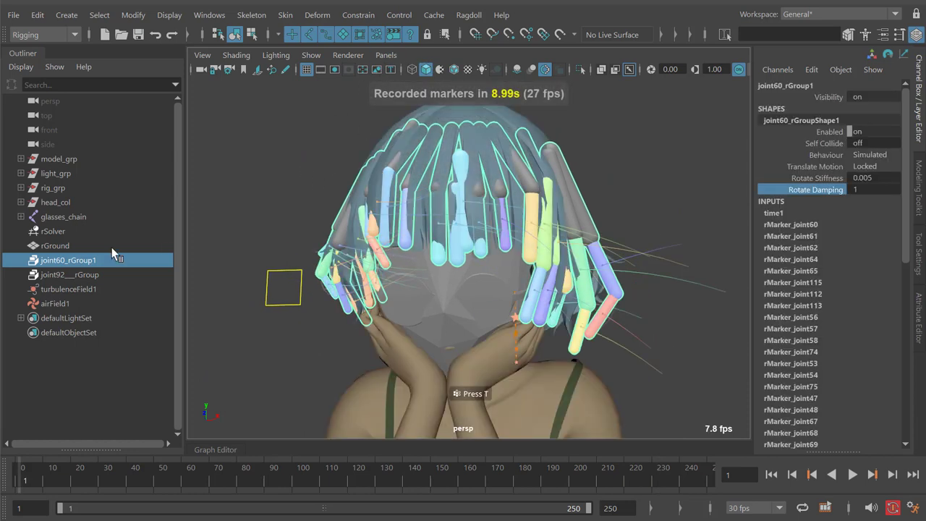
- Hide the rSolver, display the viewport with scene lights, and play back the recorded hair animation
left_click(63, 232)
key("ctrl+h")
left_click(239, 222)
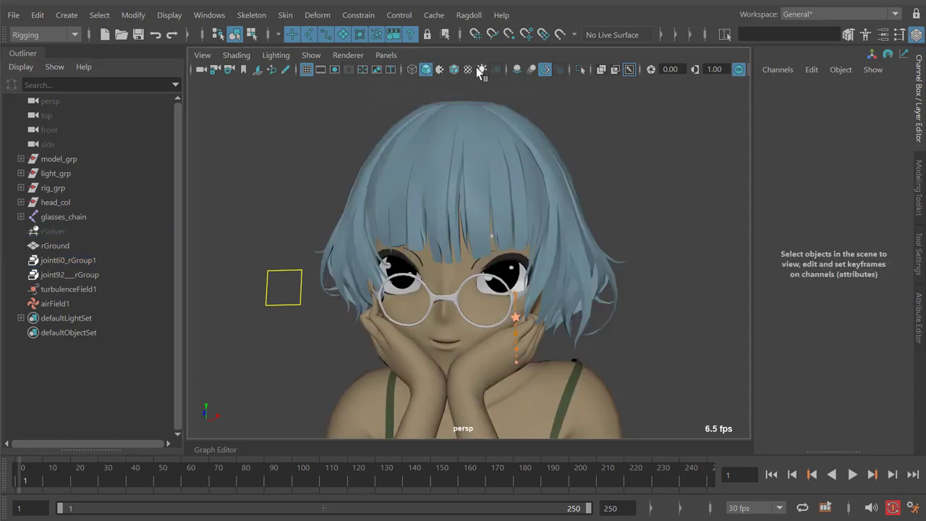
key("7")
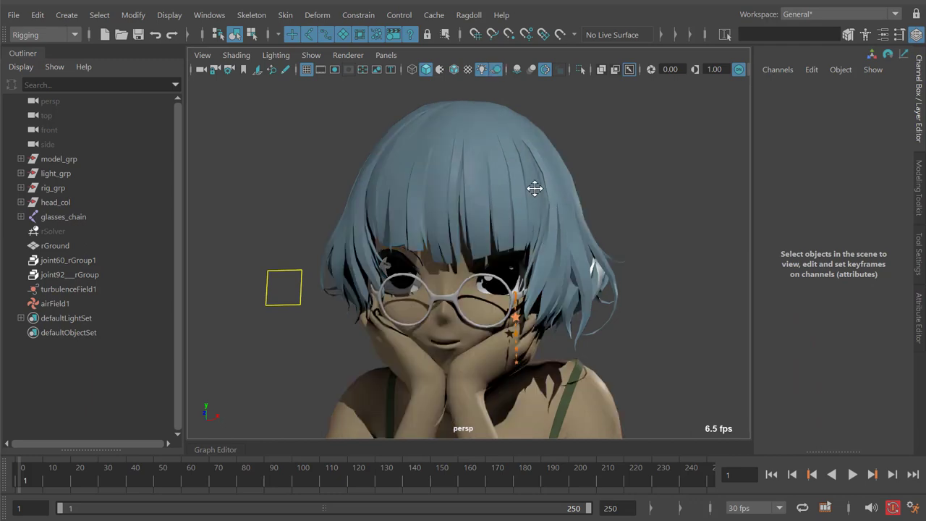
key("alt+v")
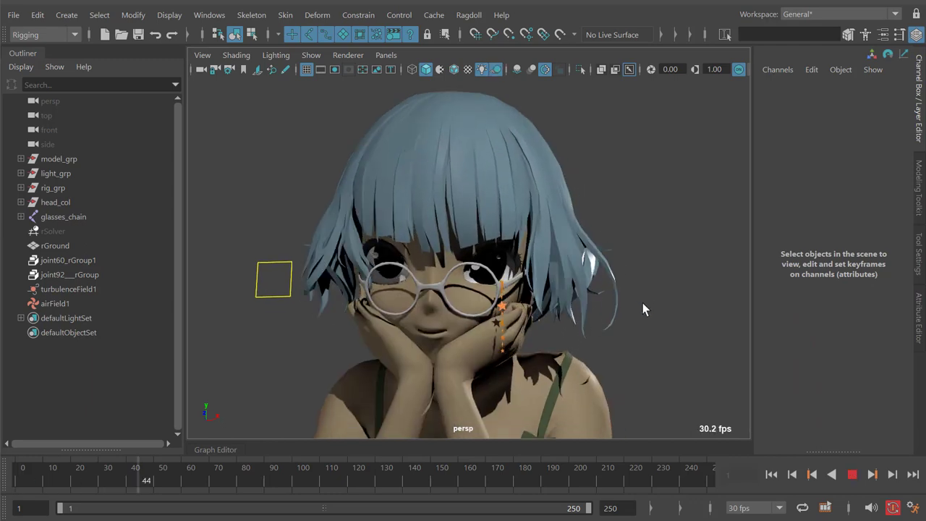